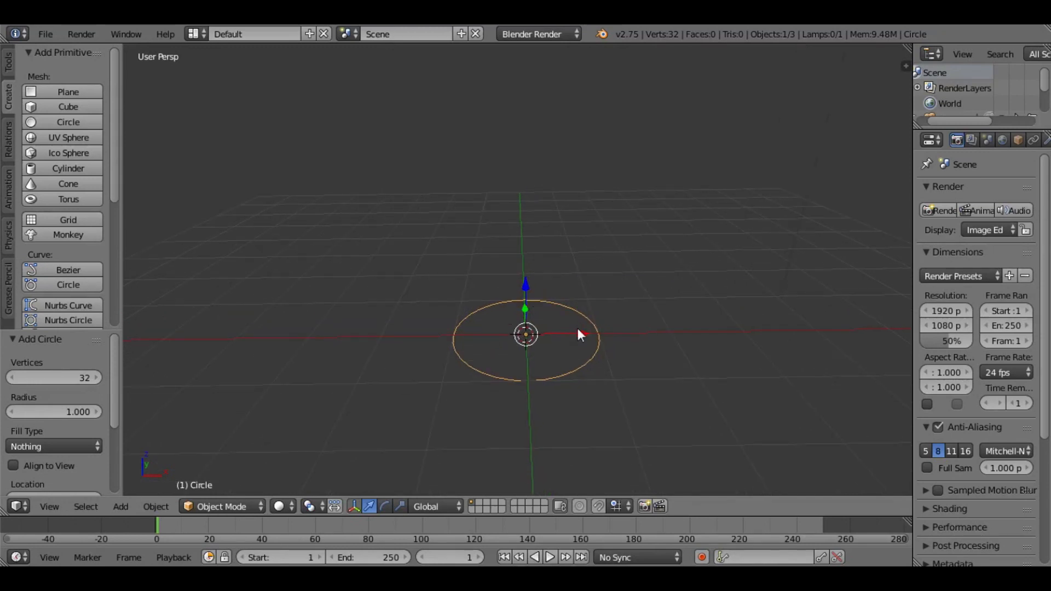
# Enter Edit Mode on the circle and extrude its edge ring in place without moving it.
pyautogui.press('Tab')
pyautogui.press('e')
pyautogui.rightClick(578, 329)
pyautogui.moveTo(504, 289); pyautogui.dragTo(569, 272, button='middle')
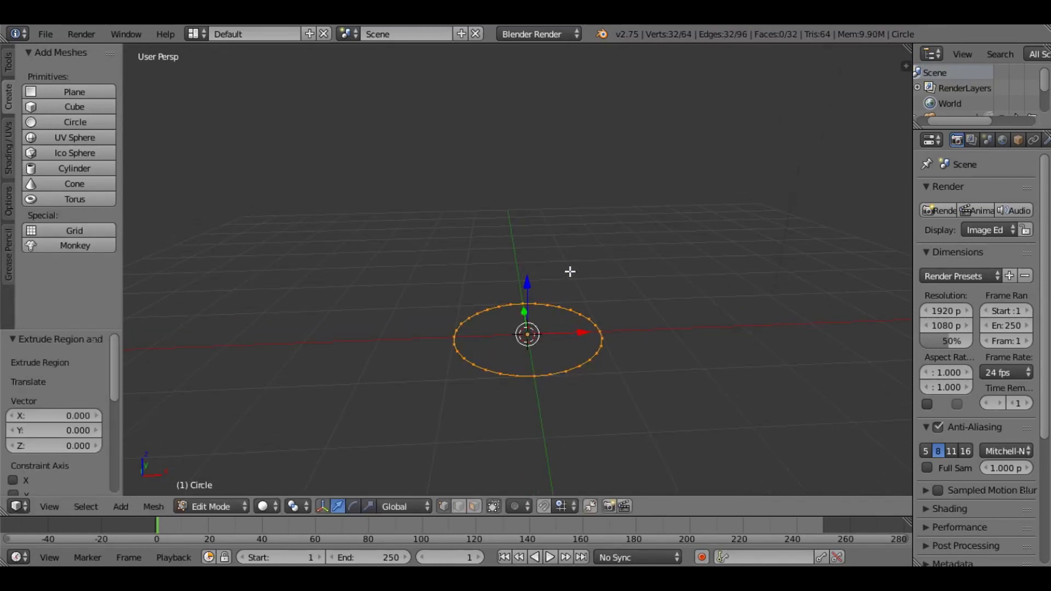
# Extrude the ring straight up along Z by about 0.25 in an orthographic side view to form the base.
pyautogui.press('KP_7')
pyautogui.press('KP_3')
pyautogui.press('KP_5')
pyautogui.press('KP_4')
pyautogui.press('KP_4')
pyautogui.press('KP_4')
pyautogui.press('KP_4')
pyautogui.press('KP_4')
pyautogui.press('KP_4')
pyautogui.press('KP_4')
pyautogui.press('KP_4')
pyautogui.press('KP_4')
pyautogui.press('KP_4')
pyautogui.press('KP_4')
pyautogui.press('KP_4')
pyautogui.press('KP_4')
pyautogui.press('KP_4')
pyautogui.press('e')
pyautogui.press('z')
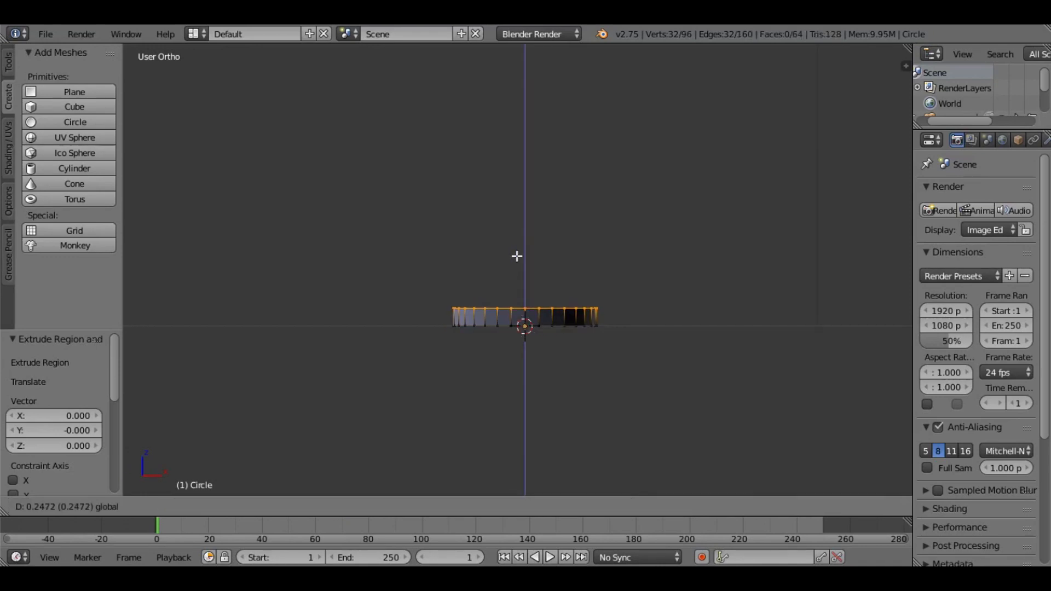
pyautogui.click(517, 256)
# Extrude the base's top ring in place and scale it outward by about 1.296 to form a flat ledge.
pyautogui.press('e')
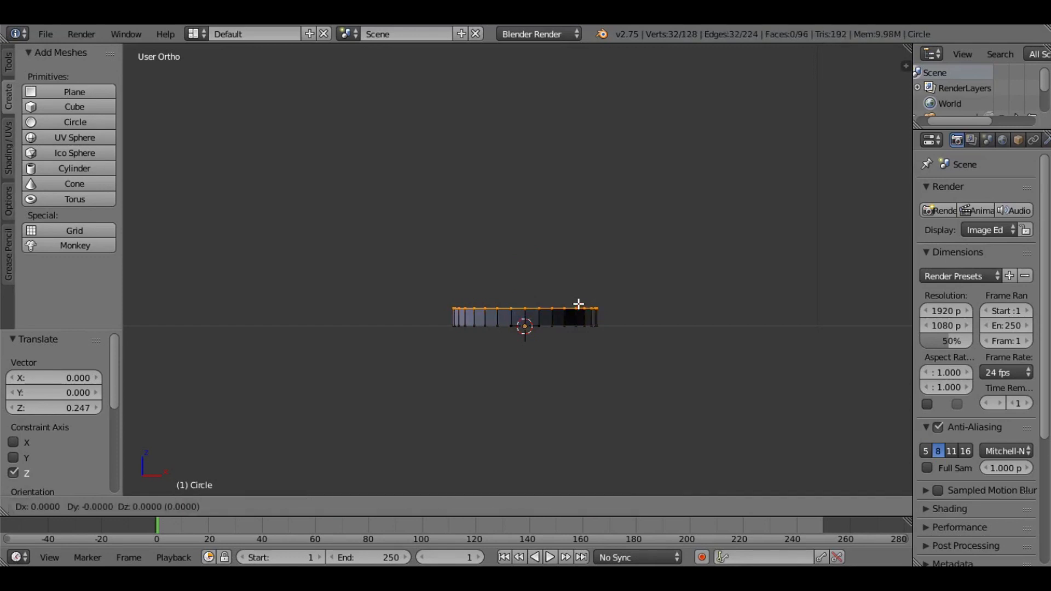
pyautogui.rightClick(578, 304)
pyautogui.press('s')
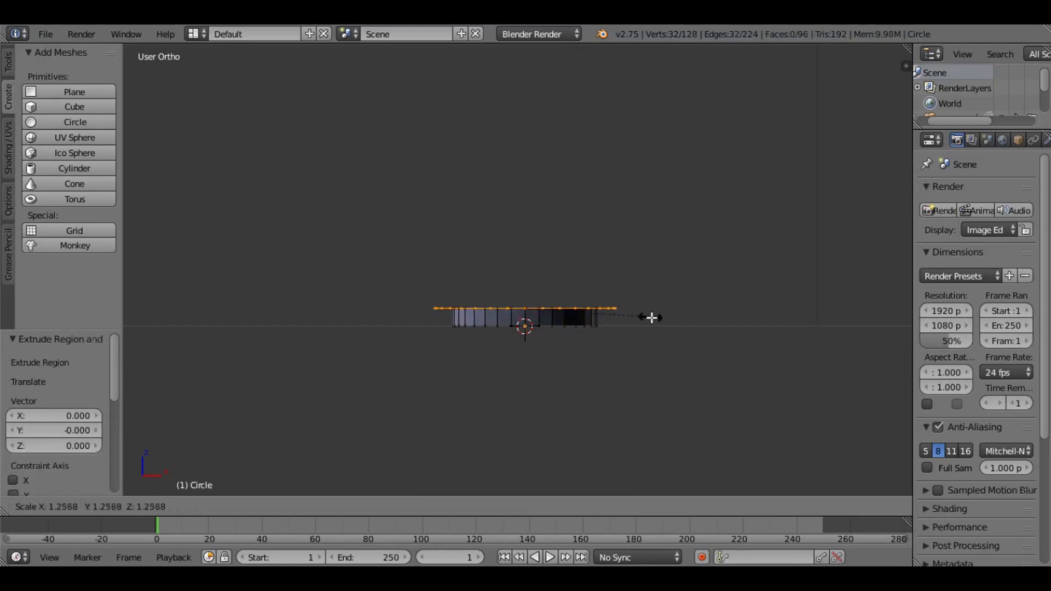
pyautogui.click(649, 312)
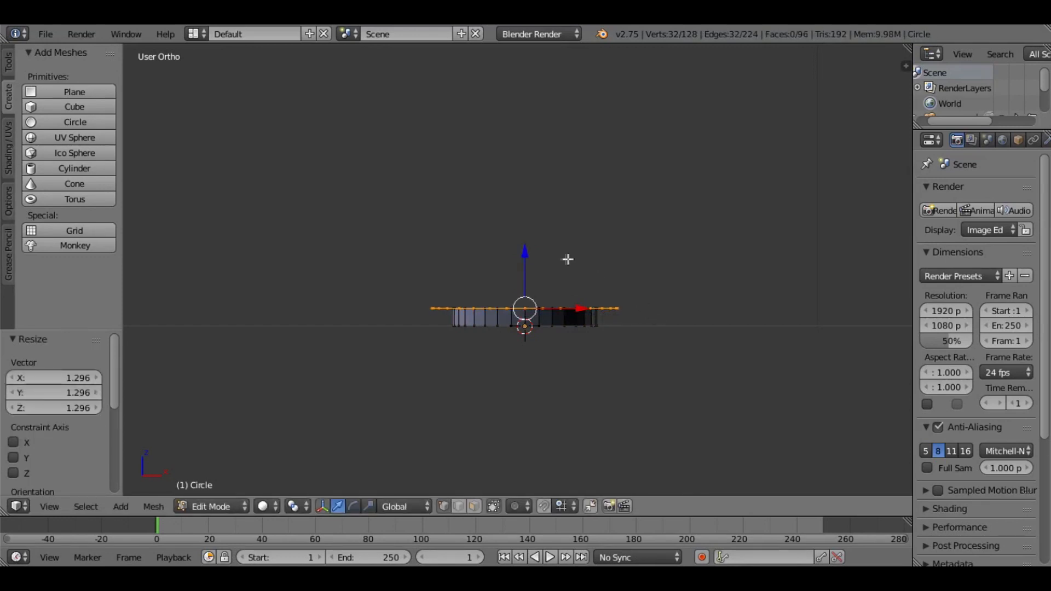
# Extrude the ledge's outer ring up about 0.634 along Z and widen it by about 1.102.
pyautogui.press('e')
pyautogui.rightClick(635, 311)
pyautogui.moveTo(525, 250); pyautogui.dragTo(529, 210)
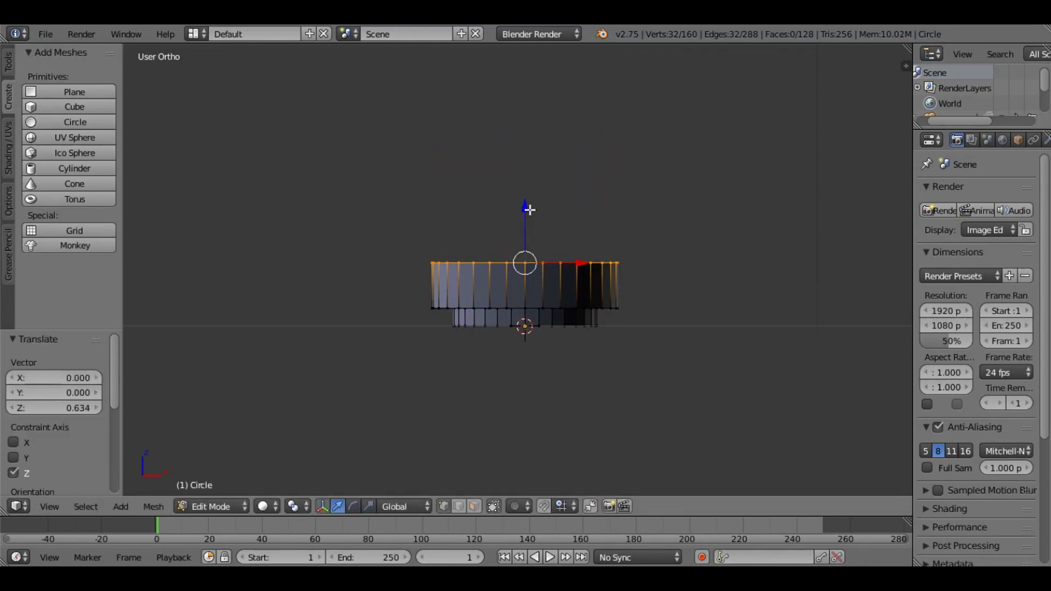
pyautogui.press('s')
pyautogui.click(639, 245)
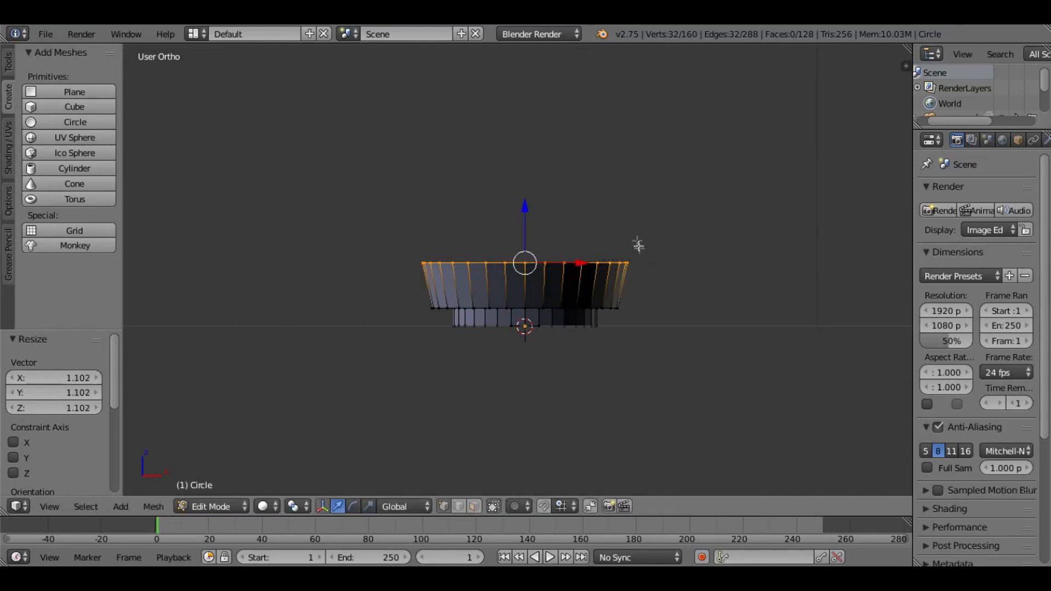
# Extrude the top ring up about 0.5 along Z and flare it slightly, scaling by about 1.036.
pyautogui.keyDown('shift'); pyautogui.moveTo(659, 223); pyautogui.dragTo(664, 321, button='middle'); pyautogui.keyUp('shift')
pyautogui.press('e')
pyautogui.rightClick(519, 315)
pyautogui.press('g')
pyautogui.press('z')
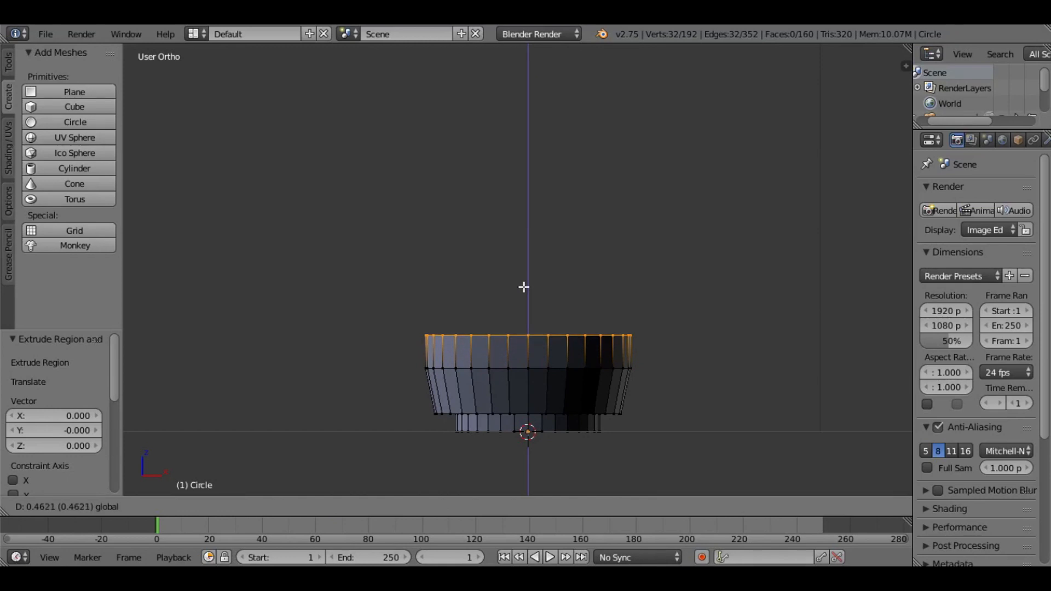
pyautogui.click(524, 284)
pyautogui.press('s')
pyautogui.click(625, 311)
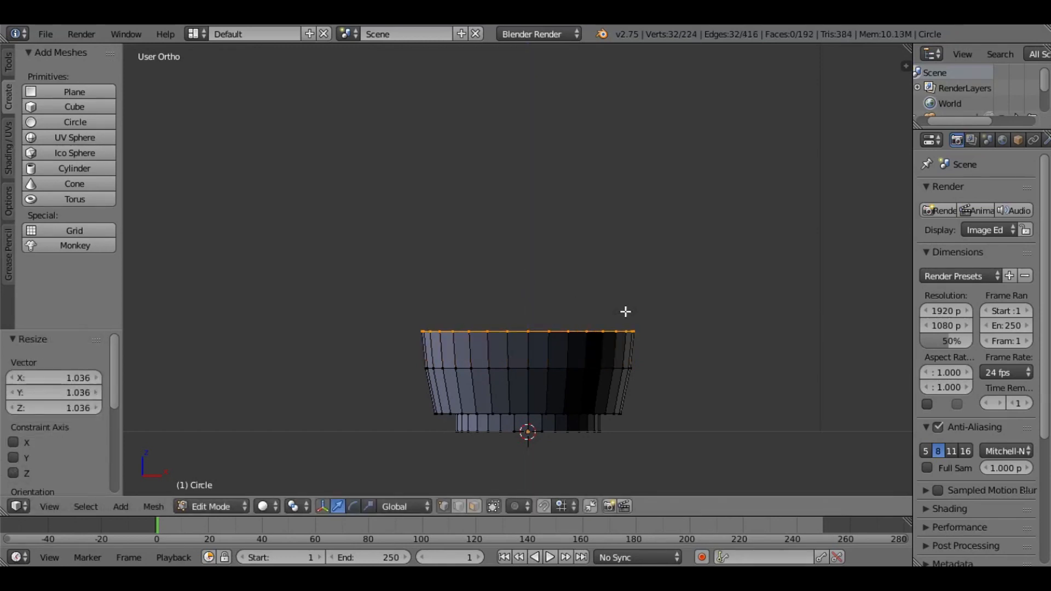
# Extrude the top ring straight up along Z twice, by about 0.75 and about 0.66.
pyautogui.press('e')
pyautogui.press('z')
pyautogui.click(519, 222)
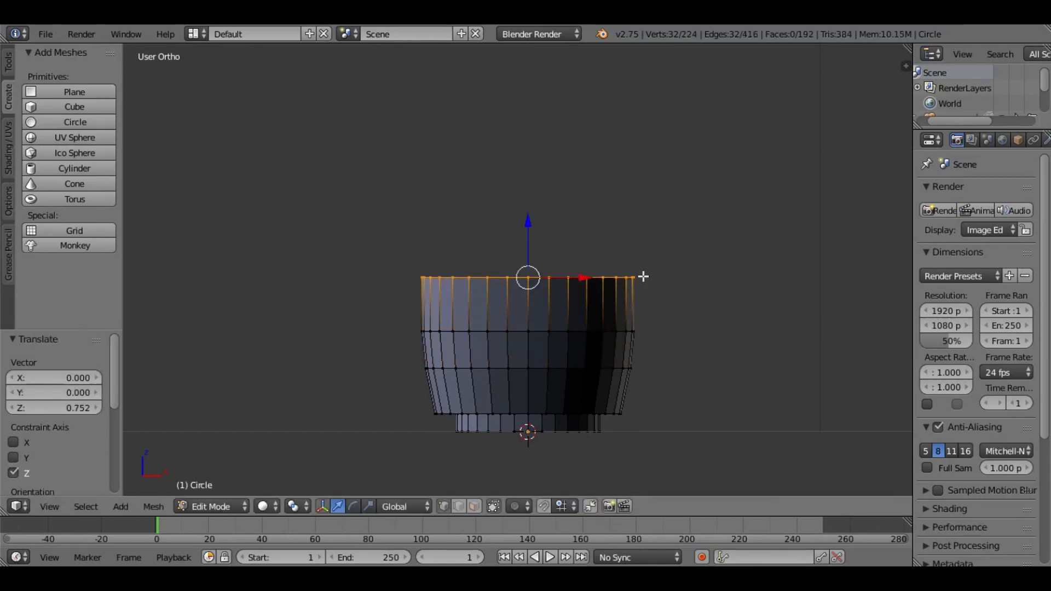
pyautogui.press('e')
pyautogui.rightClick(563, 252)
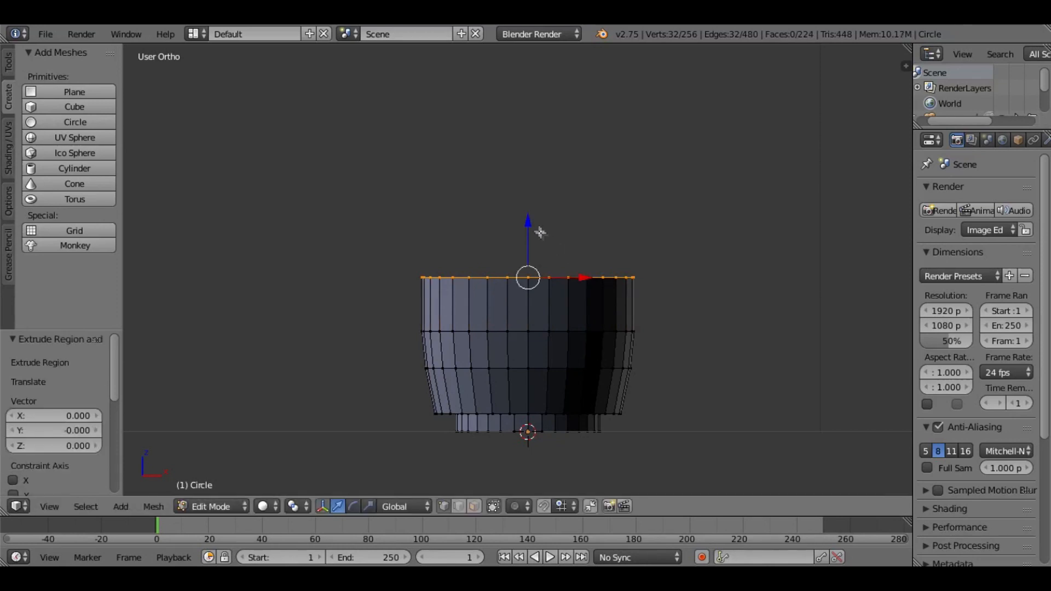
pyautogui.press('g')
pyautogui.press('z')
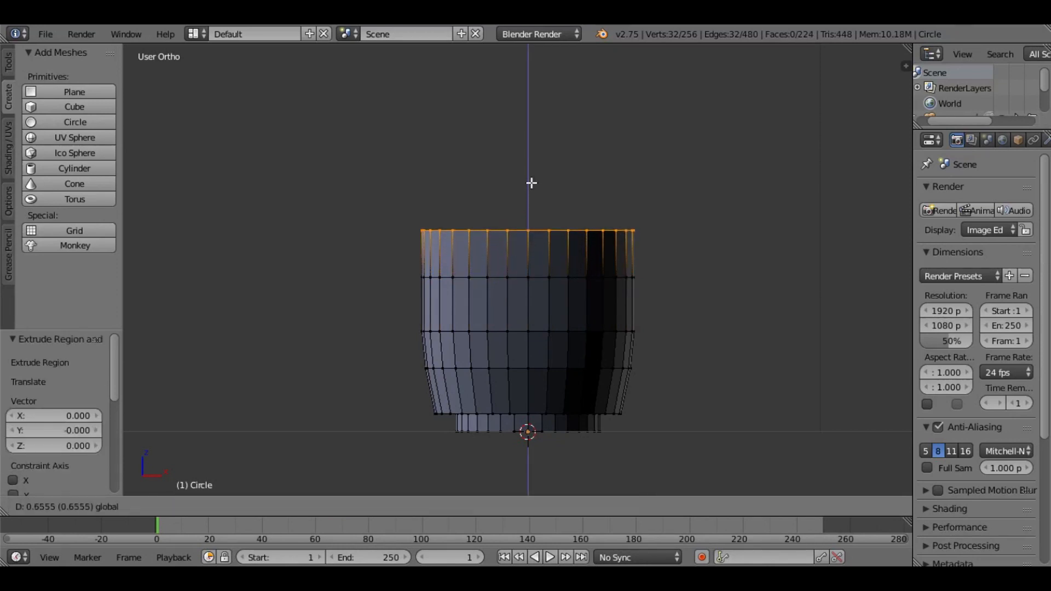
pyautogui.click(531, 184)
# Extrude another body section upward along Z and scale its top ring slightly inward.
pyautogui.press('e')
pyautogui.rightClick(547, 204)
pyautogui.press('g')
pyautogui.press('z')
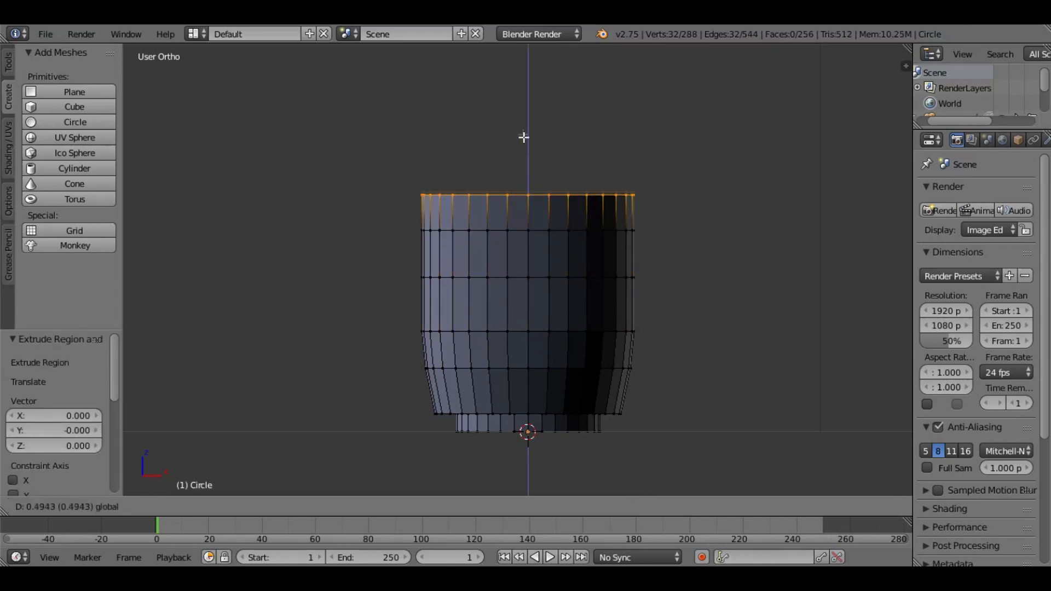
pyautogui.click(523, 123)
pyautogui.press('s')
pyautogui.click(636, 235)
# Extrude the top ring up about 0.58 along Z and narrow it to about 0.927.
pyautogui.press('e')
pyautogui.click(630, 192)
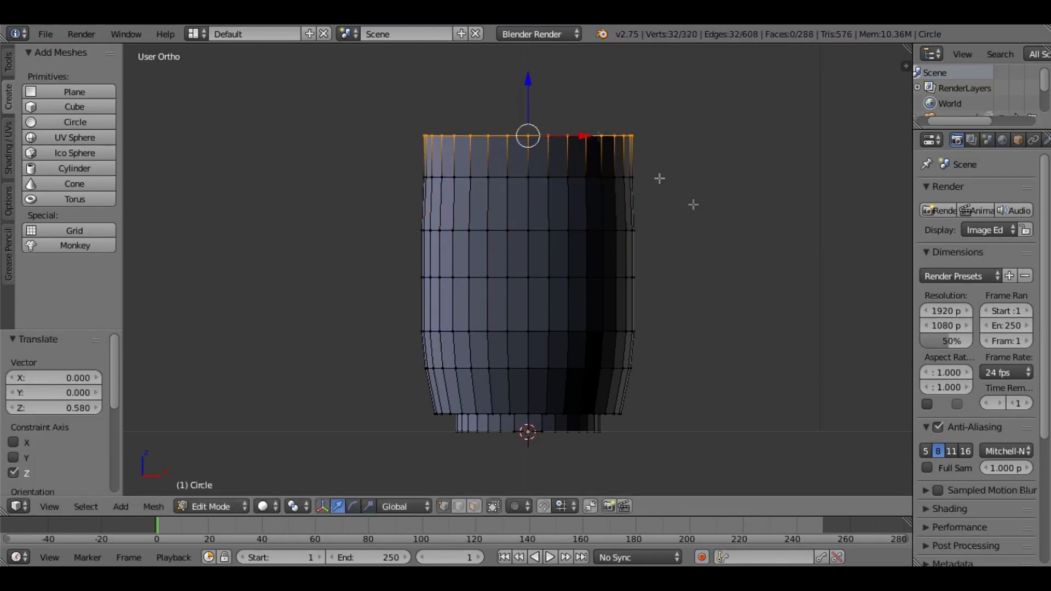
pyautogui.press('s')
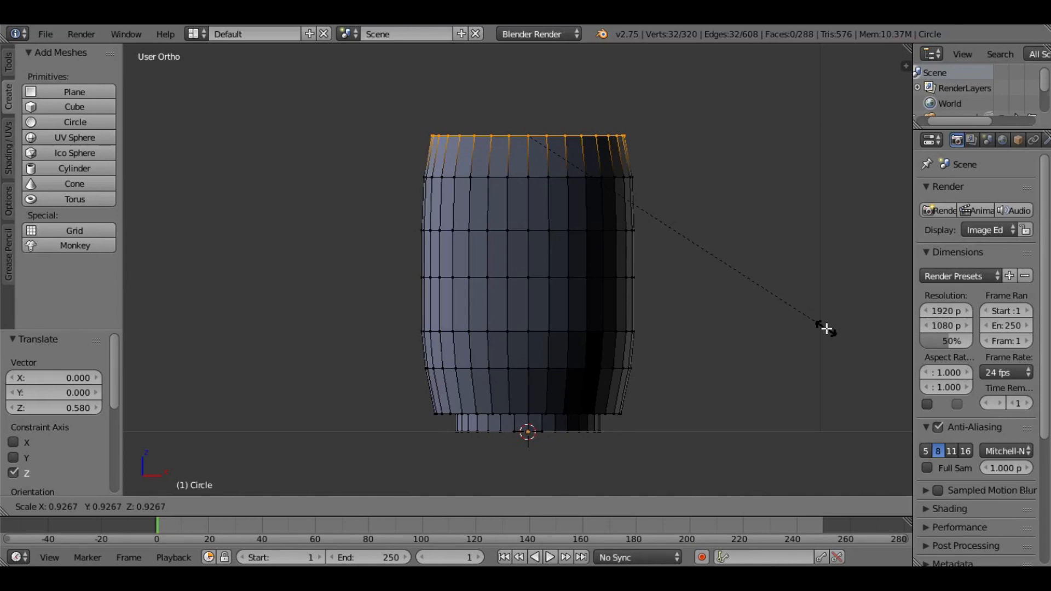
pyautogui.click(826, 328)
# Extrude the top ring up about 0.451 along Z and taper it to about 0.8 scale.
pyautogui.press('e')
pyautogui.rightClick(778, 243)
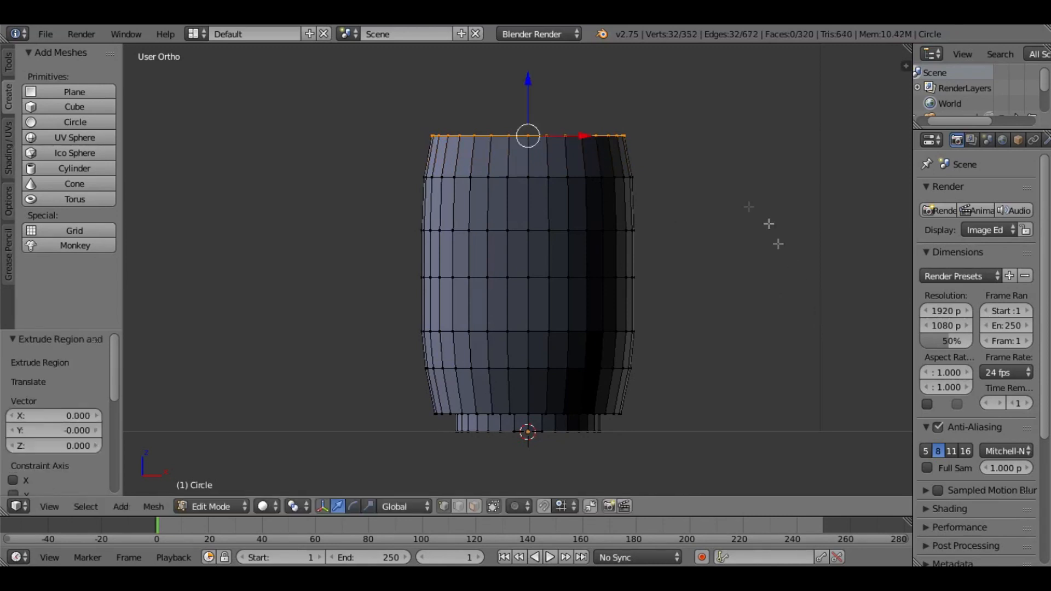
pyautogui.moveTo(541, 85); pyautogui.dragTo(540, 53)
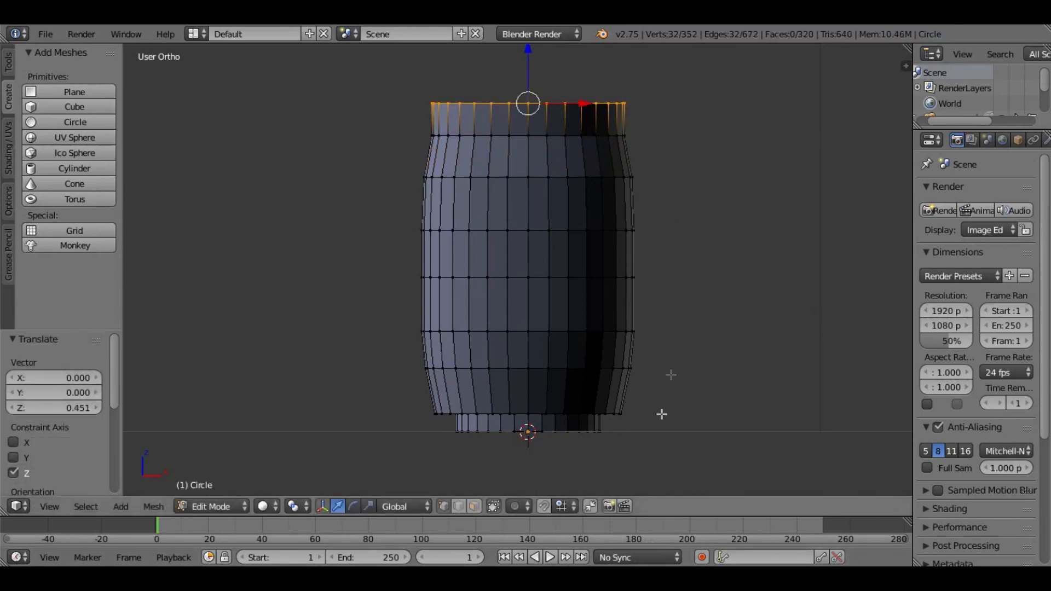
pyautogui.press('s')
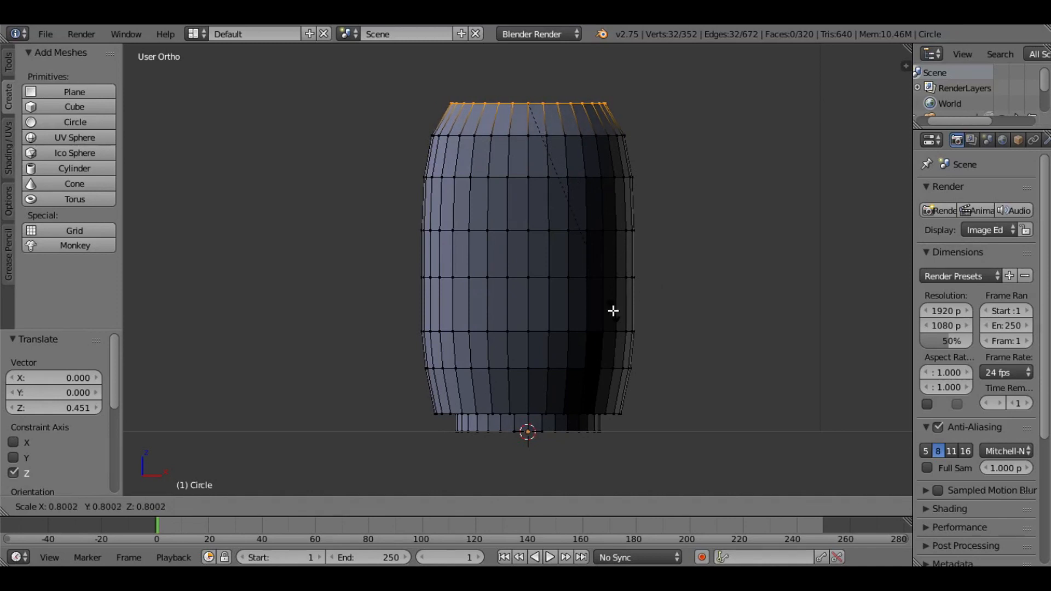
pyautogui.click(613, 311)
pyautogui.press('s')
pyautogui.press('x')
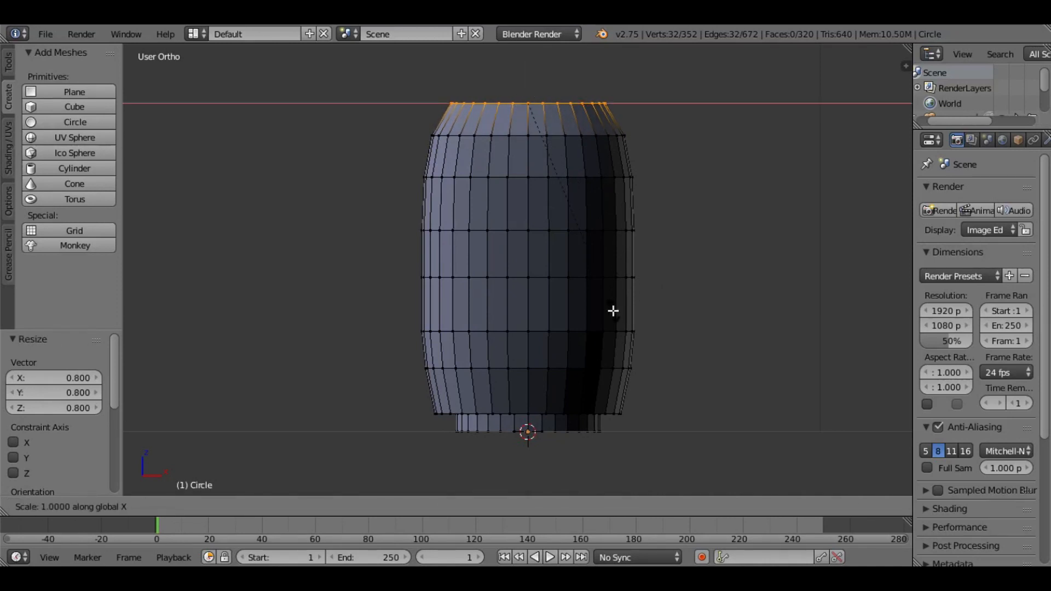
pyautogui.press('Escape')
pyautogui.press('s')
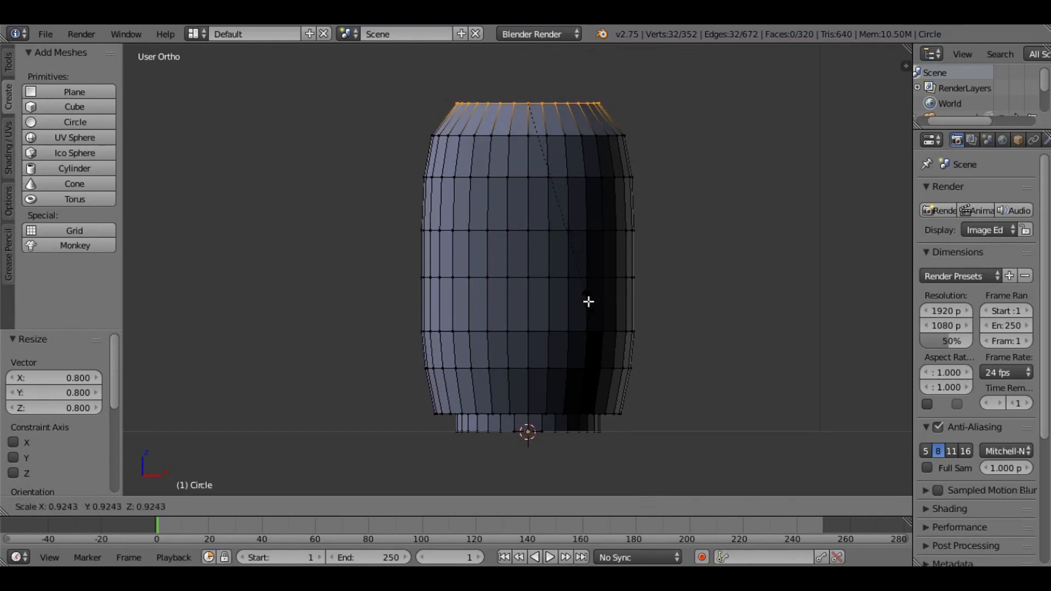
pyautogui.press('z')
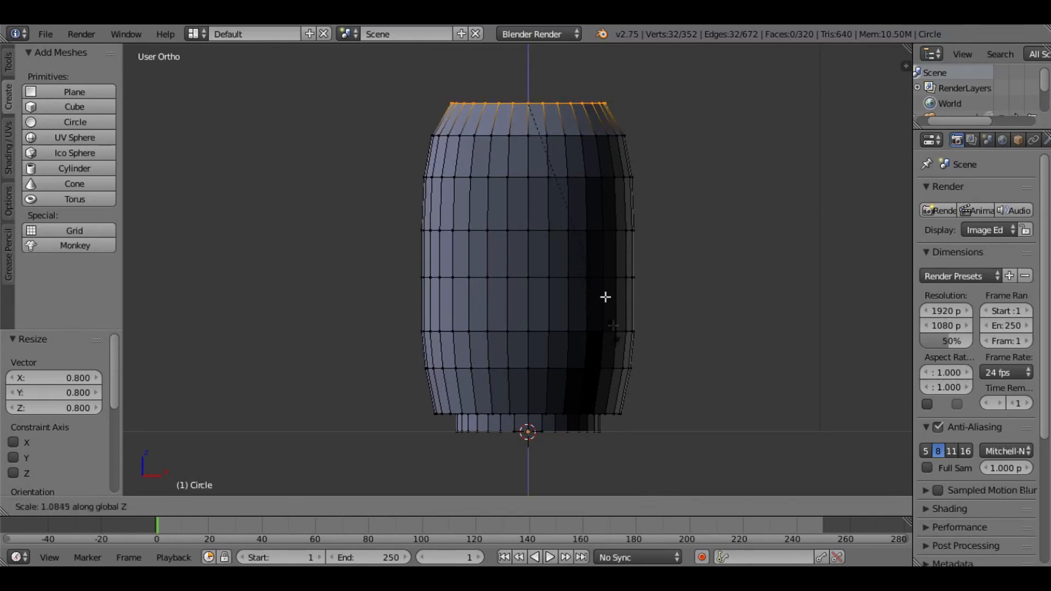
pyautogui.press('Escape')
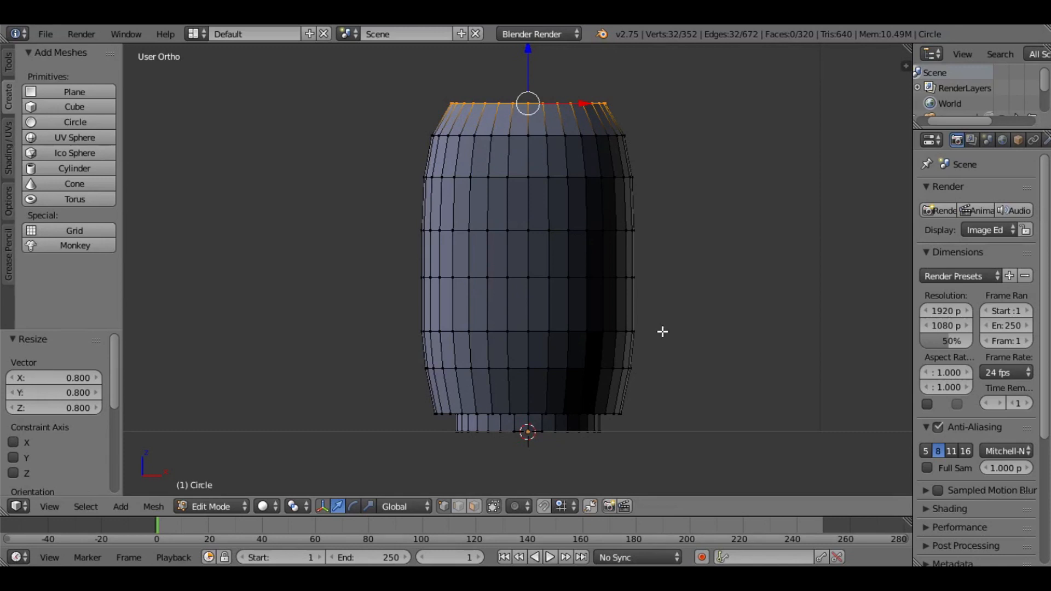
pyautogui.press('s')
pyautogui.press('Escape')
pyautogui.press('s')
pyautogui.press('Escape')
# Extrude the top ring inward at a scale of about 0.869 to create a flat rim.
pyautogui.press('e')
pyautogui.press('s')
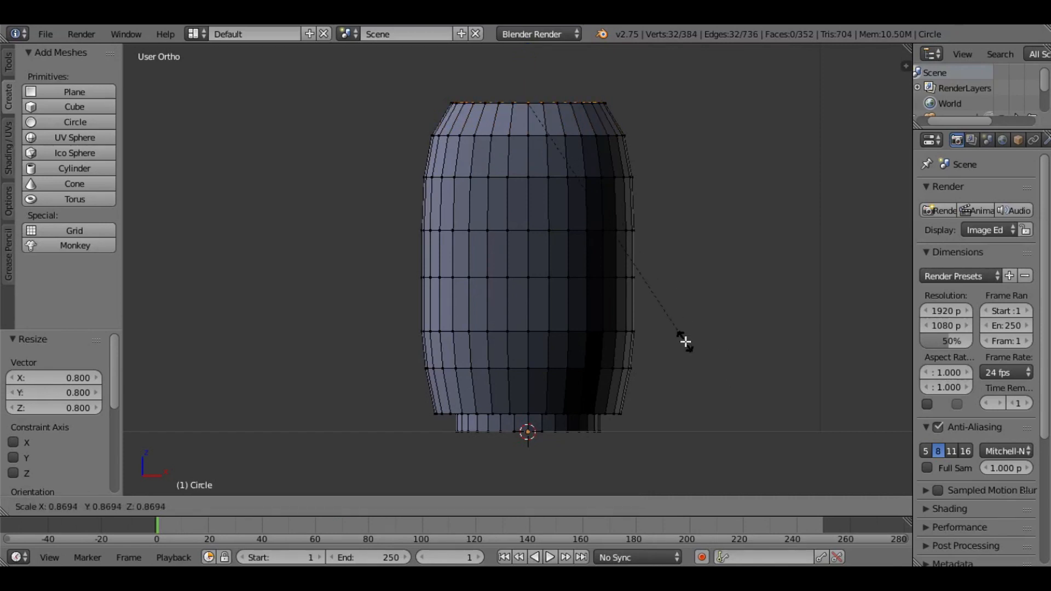
pyautogui.click(686, 342)
pyautogui.moveTo(696, 298); pyautogui.dragTo(658, 184, button='middle')
pyautogui.moveTo(581, 111); pyautogui.dragTo(595, 178, button='middle')
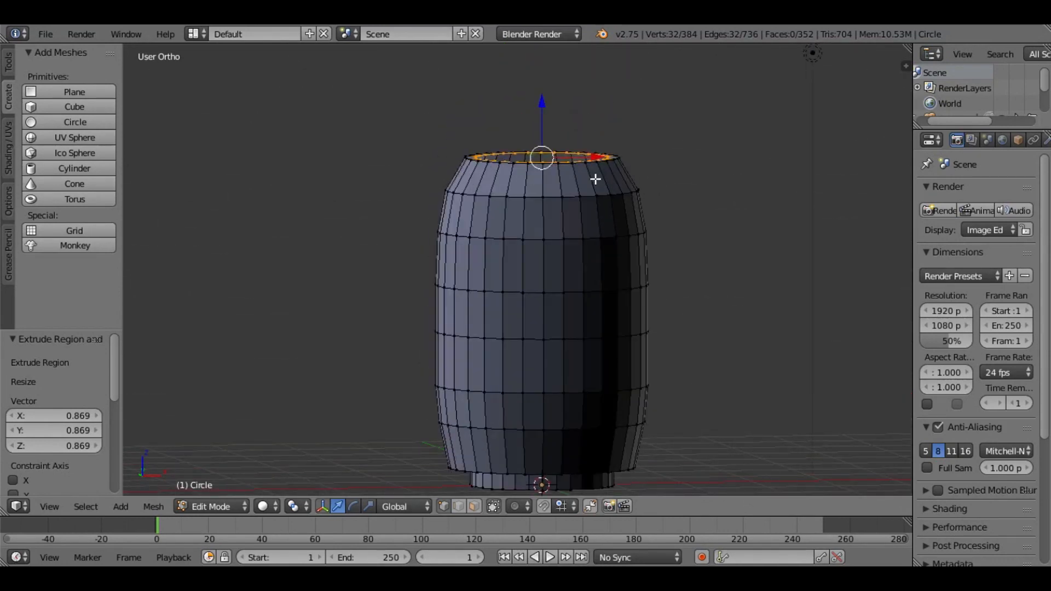
# Select both edge loops of the top rim and scale them outward by about 1.163.
pyautogui.press('a')
pyautogui.moveTo(422, 113); pyautogui.dragTo(669, 172)
pyautogui.press('s')
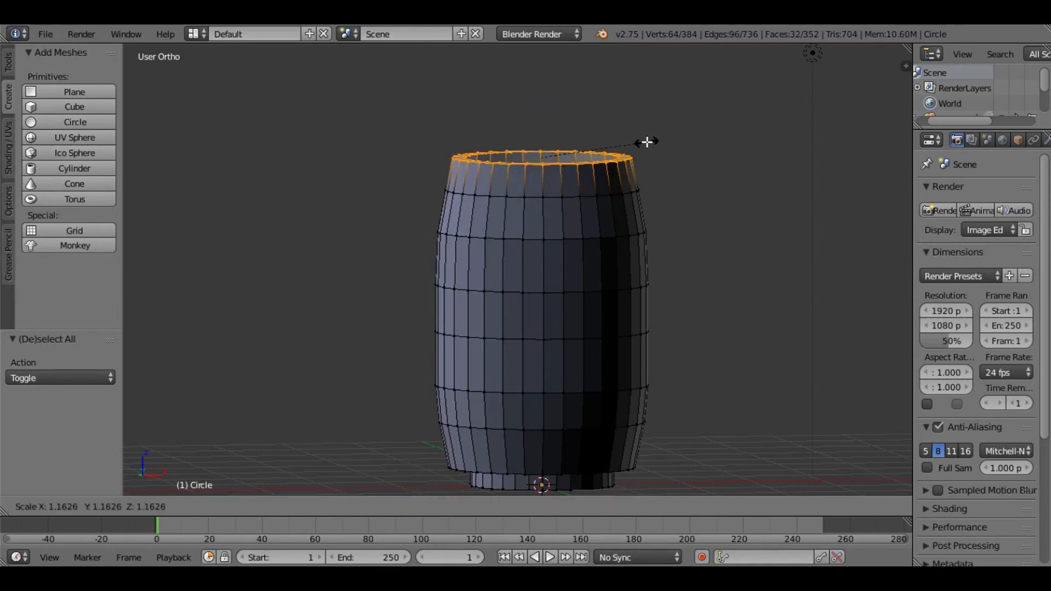
pyautogui.click(647, 142)
pyautogui.moveTo(650, 148); pyautogui.dragTo(559, 294, button='middle')
pyautogui.scroll(3, 610, 231)
pyautogui.scroll(-1, 631, 158)
pyautogui.moveTo(622, 228); pyautogui.dragTo(645, 206, button='middle')
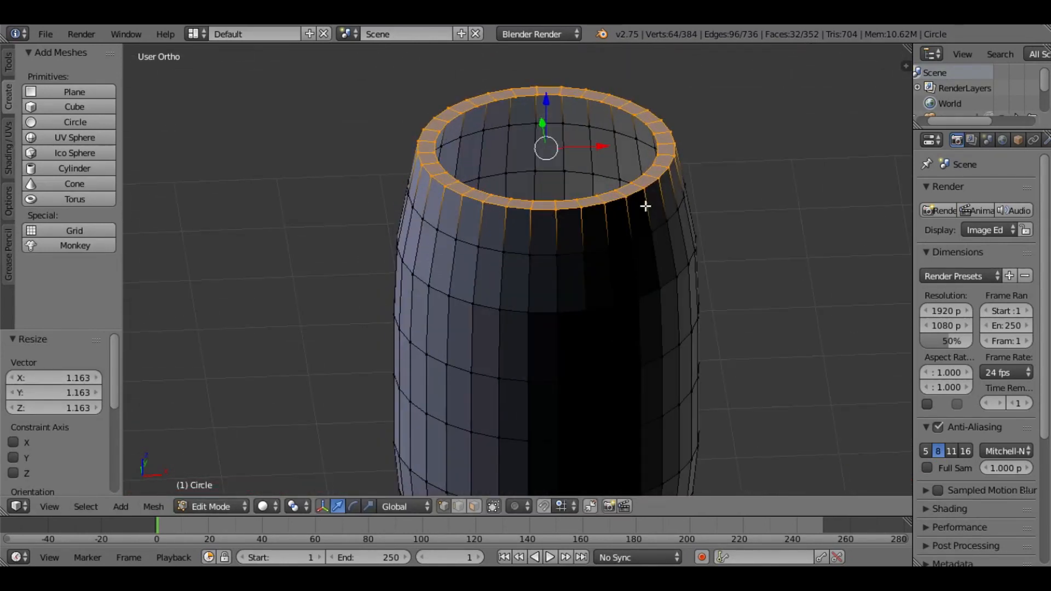
# Switch to edge selection and select the rim's inner edges from the front middle around towards the right side.
pyautogui.click(458, 507)
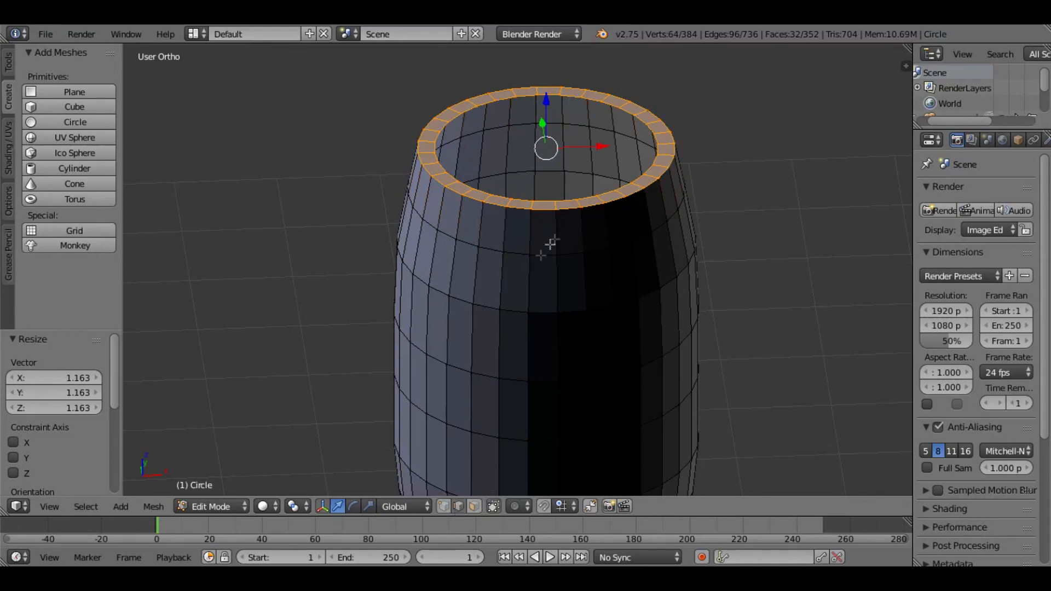
pyautogui.click(540, 203)
pyautogui.keyDown('shift'); pyautogui.click(567, 200); pyautogui.keyUp('shift')
pyautogui.keyDown('shift'); pyautogui.click(595, 196); pyautogui.keyUp('shift')
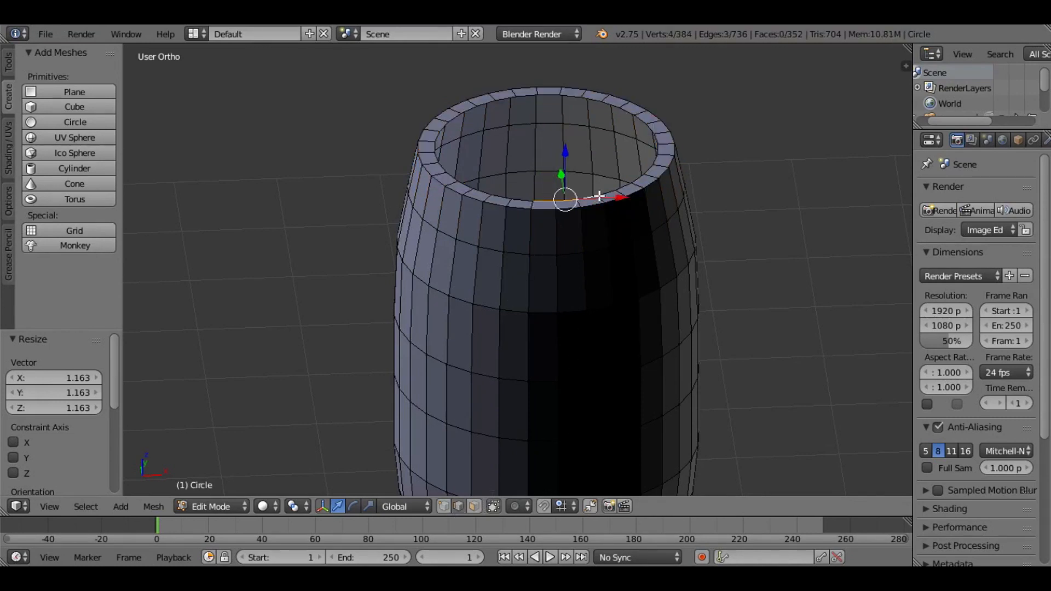
pyautogui.keyDown('shift'); pyautogui.click(607, 194); pyautogui.keyUp('shift')
pyautogui.keyDown('shift'); pyautogui.click(628, 186); pyautogui.keyUp('shift')
pyautogui.keyDown('shift'); pyautogui.click(639, 176); pyautogui.keyUp('shift')
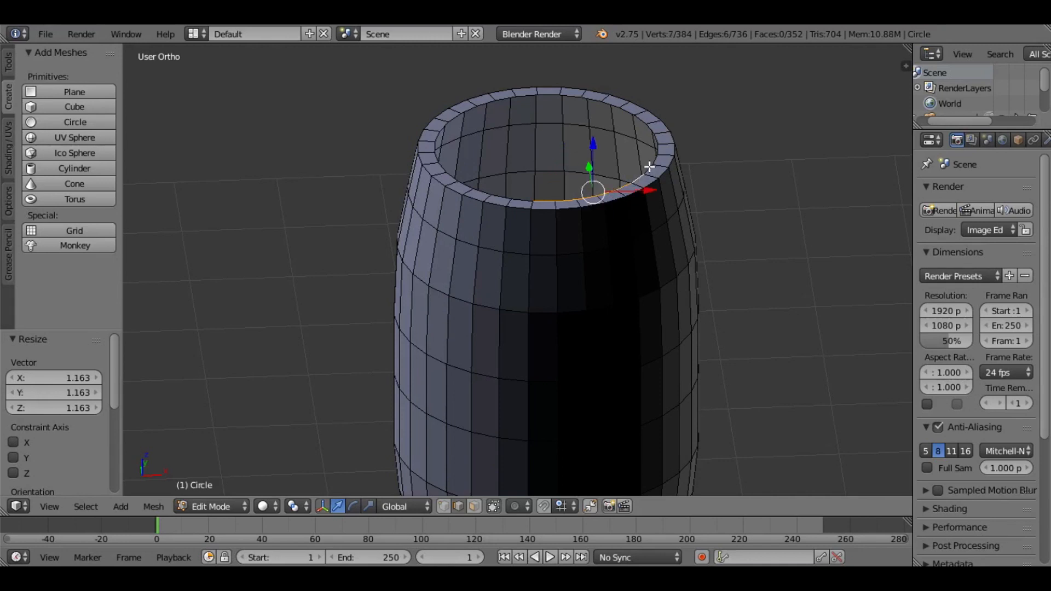
pyautogui.click(655, 161)
pyautogui.hotkey('ctrl', 'z')
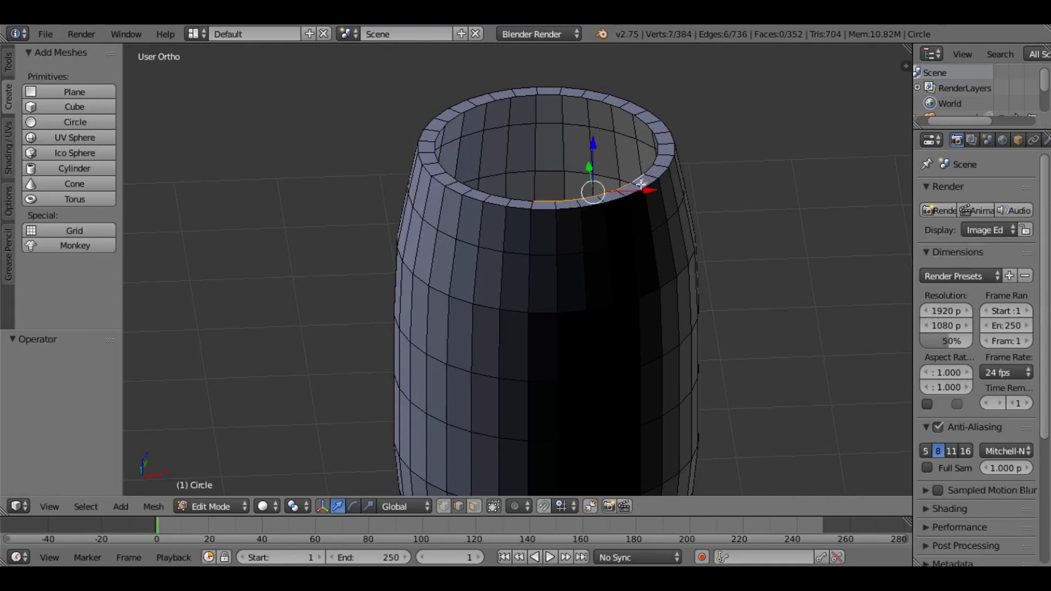
pyautogui.click(659, 164)
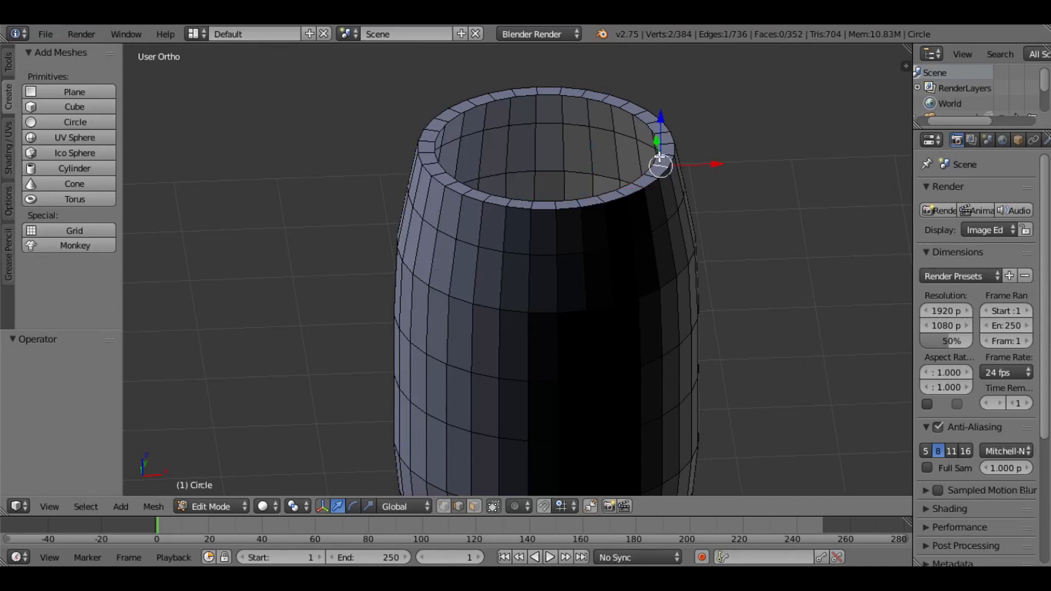
pyautogui.keyDown('ctrl'); pyautogui.click(659, 174); pyautogui.keyUp('ctrl')
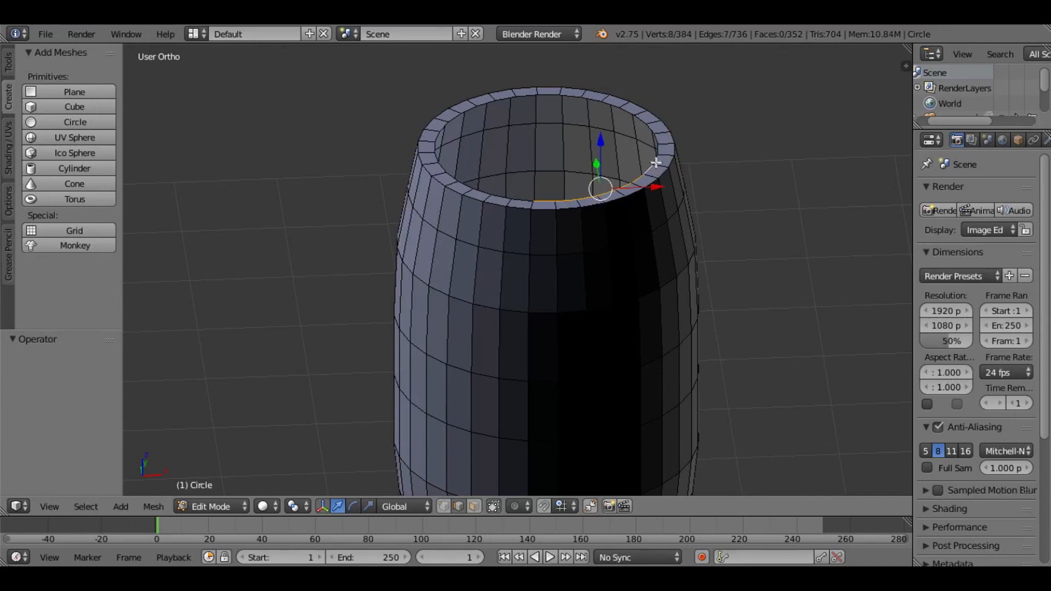
pyautogui.keyDown('ctrl'); pyautogui.click(669, 158); pyautogui.keyUp('ctrl')
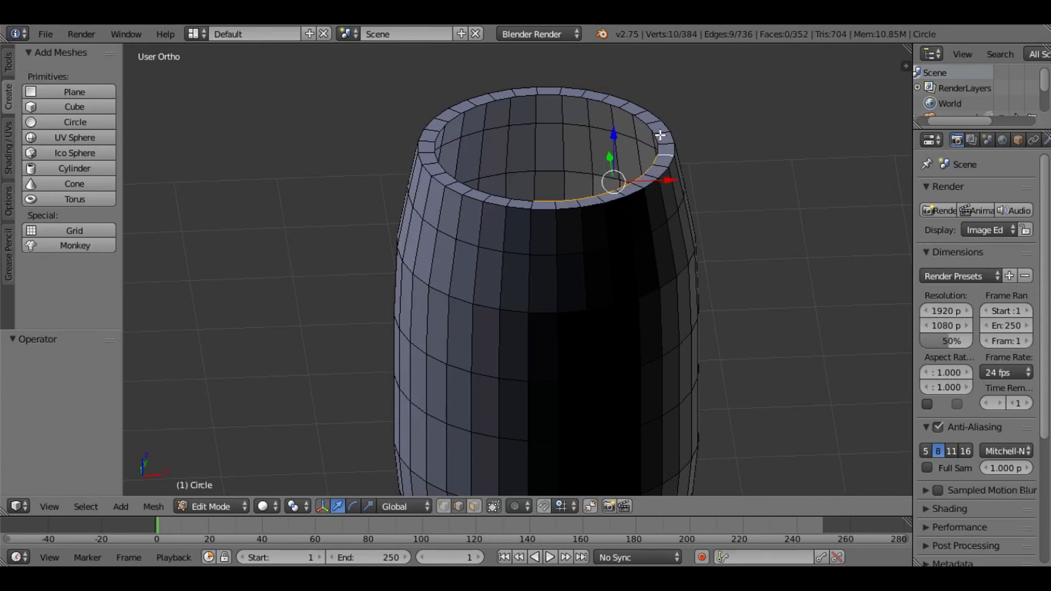
# Add the rim's inner edges along the right side and across the back to the selection.
pyautogui.scroll(3, 667, 167)
pyautogui.moveTo(670, 179); pyautogui.dragTo(684, 249, button='middle')
pyautogui.keyDown('ctrl'); pyautogui.click(722, 204); pyautogui.keyUp('ctrl')
pyautogui.keyDown('ctrl'); pyautogui.click(713, 176); pyautogui.keyUp('ctrl')
pyautogui.keyDown('ctrl'); pyautogui.click(702, 163); pyautogui.keyUp('ctrl')
pyautogui.keyDown('ctrl'); pyautogui.click(690, 154); pyautogui.keyUp('ctrl')
pyautogui.keyDown('ctrl'); pyautogui.click(675, 146); pyautogui.keyUp('ctrl')
pyautogui.keyDown('ctrl'); pyautogui.click(655, 139); pyautogui.keyUp('ctrl')
pyautogui.keyDown('ctrl'); pyautogui.click(625, 131); pyautogui.keyUp('ctrl')
pyautogui.keyDown('ctrl'); pyautogui.click(595, 126); pyautogui.keyUp('ctrl')
pyautogui.keyDown('ctrl'); pyautogui.click(574, 126); pyautogui.keyUp('ctrl')
pyautogui.keyDown('ctrl'); pyautogui.click(525, 124); pyautogui.keyUp('ctrl')
pyautogui.keyDown('ctrl'); pyautogui.click(497, 129); pyautogui.keyUp('ctrl')
pyautogui.keyDown('ctrl'); pyautogui.click(472, 141); pyautogui.keyUp('ctrl')
pyautogui.keyDown('ctrl'); pyautogui.click(436, 148); pyautogui.keyUp('ctrl')
# Add the rim's remaining inner edges along the left side and front left to the selection, completing the inner loop.
pyautogui.keyDown('shift'); pyautogui.rightClick(423, 163); pyautogui.keyUp('shift')
pyautogui.keyDown('shift'); pyautogui.rightClick(411, 173); pyautogui.keyUp('shift')
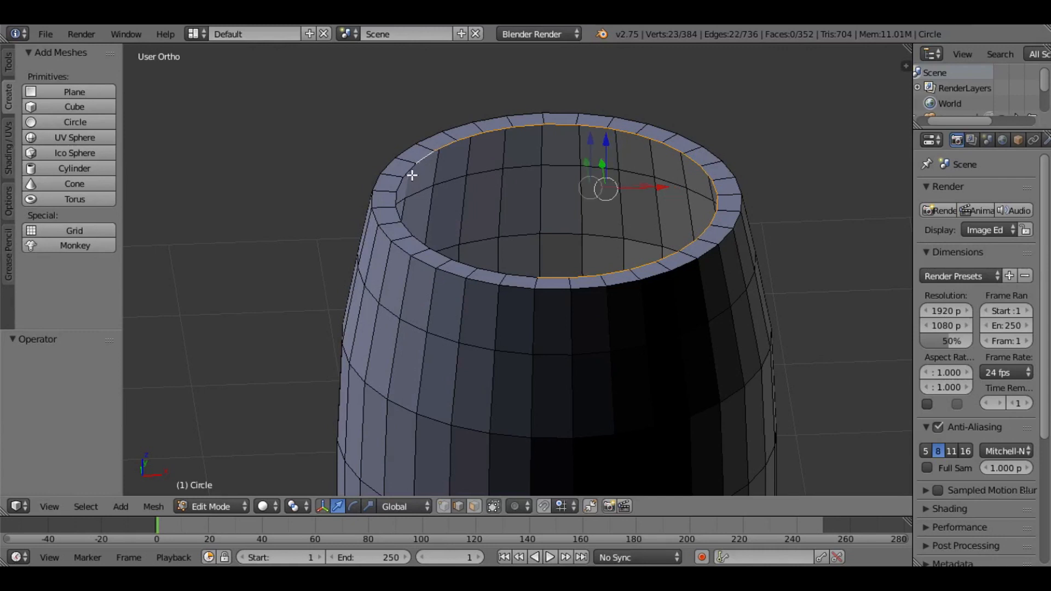
pyautogui.keyDown('shift'); pyautogui.rightClick(411, 174); pyautogui.keyUp('shift')
pyautogui.keyDown('shift'); pyautogui.rightClick(414, 177); pyautogui.keyUp('shift')
pyautogui.keyDown('shift'); pyautogui.rightClick(393, 187); pyautogui.keyUp('shift')
pyautogui.keyDown('shift'); pyautogui.rightClick(393, 205); pyautogui.keyUp('shift')
pyautogui.keyDown('shift'); pyautogui.rightClick(399, 214); pyautogui.keyUp('shift')
pyautogui.keyDown('shift'); pyautogui.rightClick(409, 230); pyautogui.keyUp('shift')
pyautogui.keyDown('shift'); pyautogui.rightClick(420, 243); pyautogui.keyUp('shift')
pyautogui.keyDown('shift'); pyautogui.rightClick(460, 264); pyautogui.keyUp('shift')
pyautogui.keyDown('shift'); pyautogui.rightClick(481, 269); pyautogui.keyUp('shift')
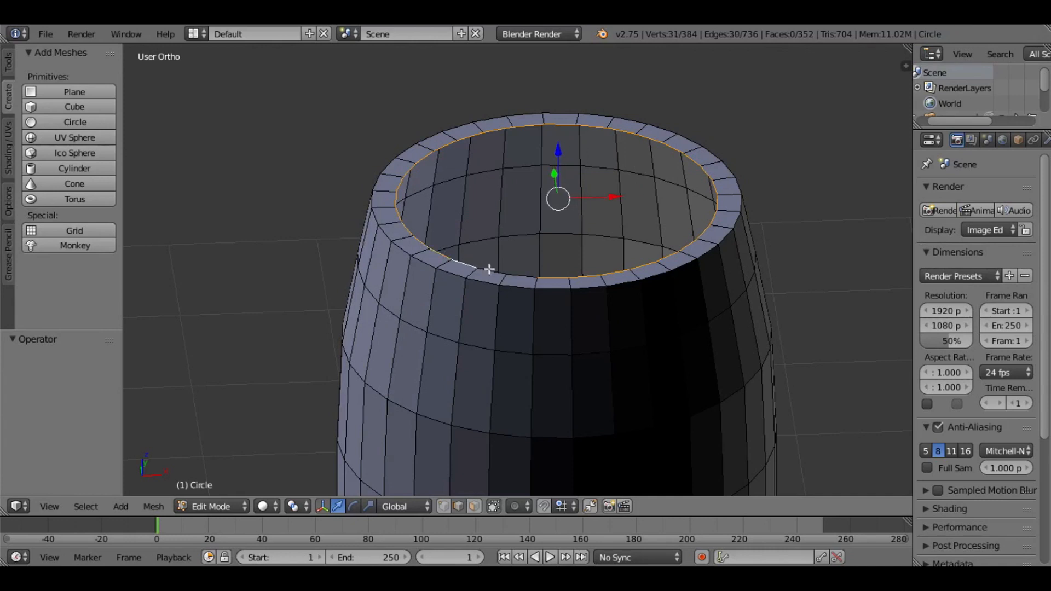
pyautogui.keyDown('shift'); pyautogui.rightClick(504, 274); pyautogui.keyUp('shift')
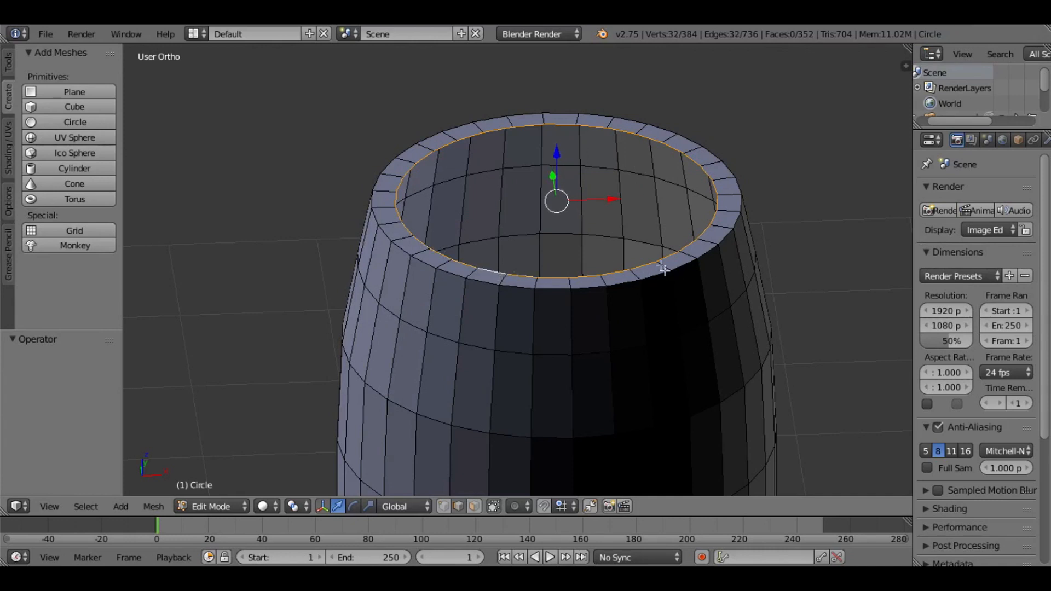
# Extrude the rim's inner edge loop and lower the new ring into the vessel by about 0.406 along Z.
pyautogui.moveTo(673, 277); pyautogui.dragTo(657, 246, button='middle')
pyautogui.press('KP_5')
pyautogui.scroll(-5, 651, 230)
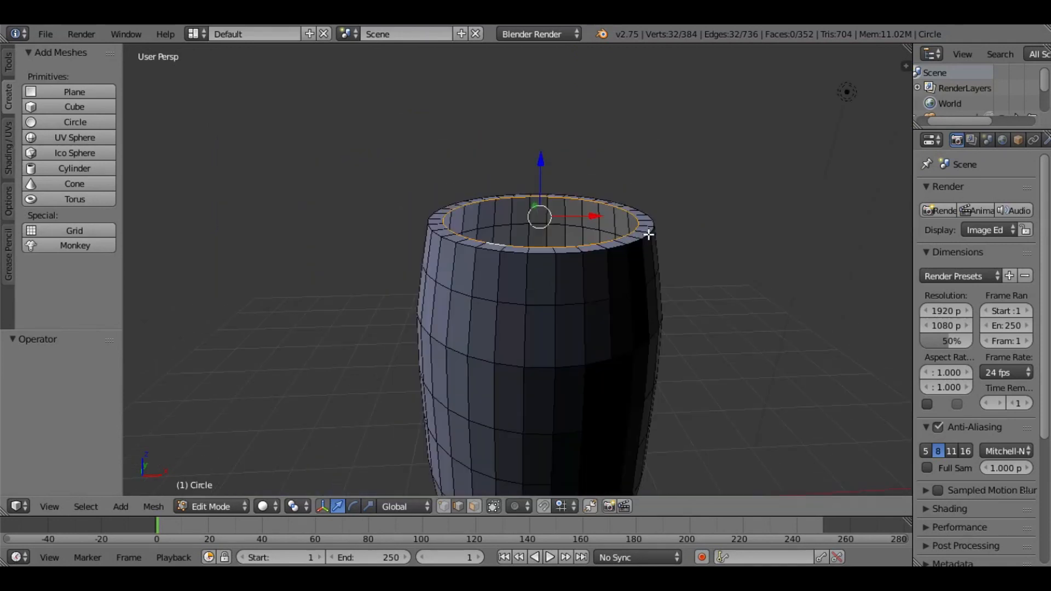
pyautogui.press('e')
pyautogui.rightClick(607, 191)
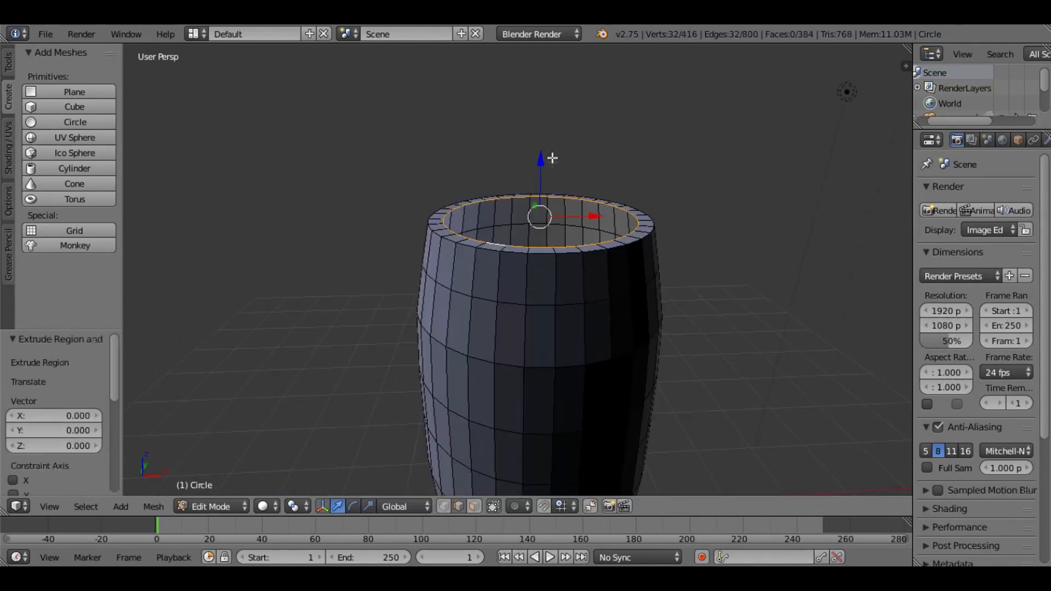
pyautogui.press('g')
pyautogui.press('z')
pyautogui.click(544, 196)
# Make hidden geometry visible in the right side view and scale the new inner ring outward by about 1.087.
pyautogui.press('KP_3')
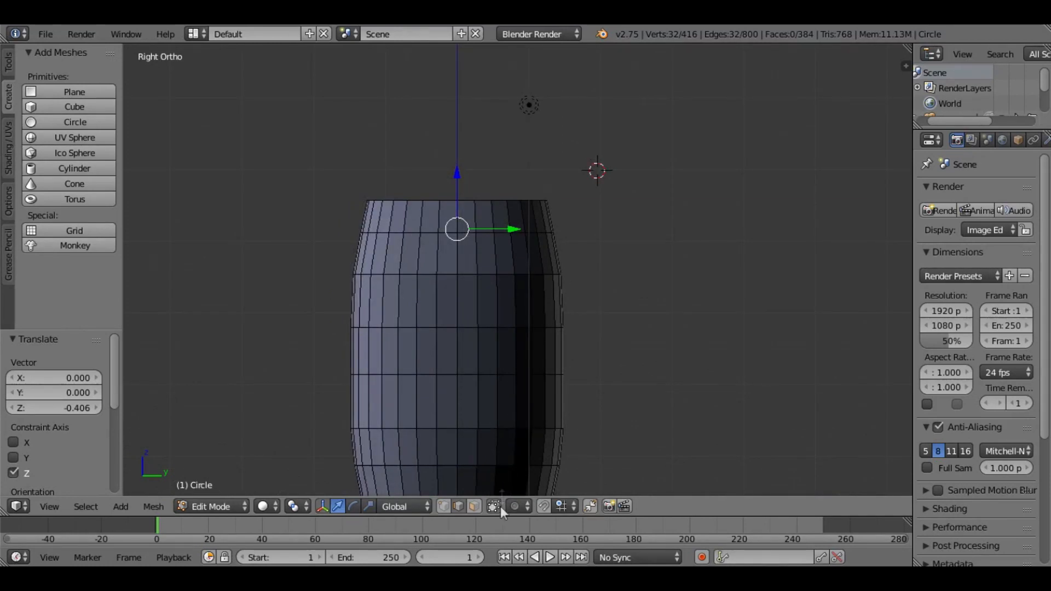
pyautogui.click(493, 507)
pyautogui.press('s')
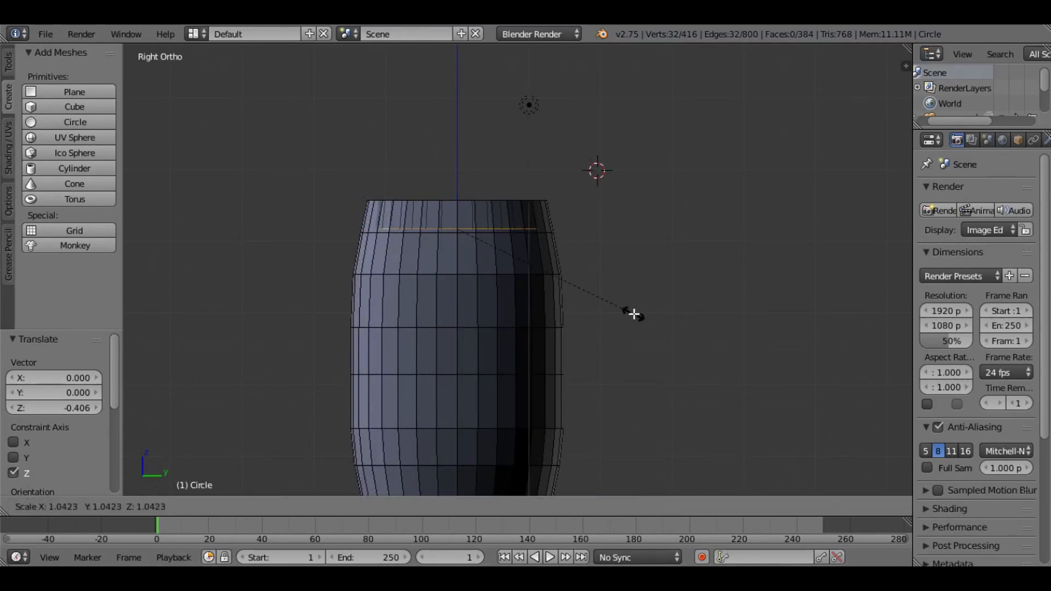
pyautogui.click(642, 316)
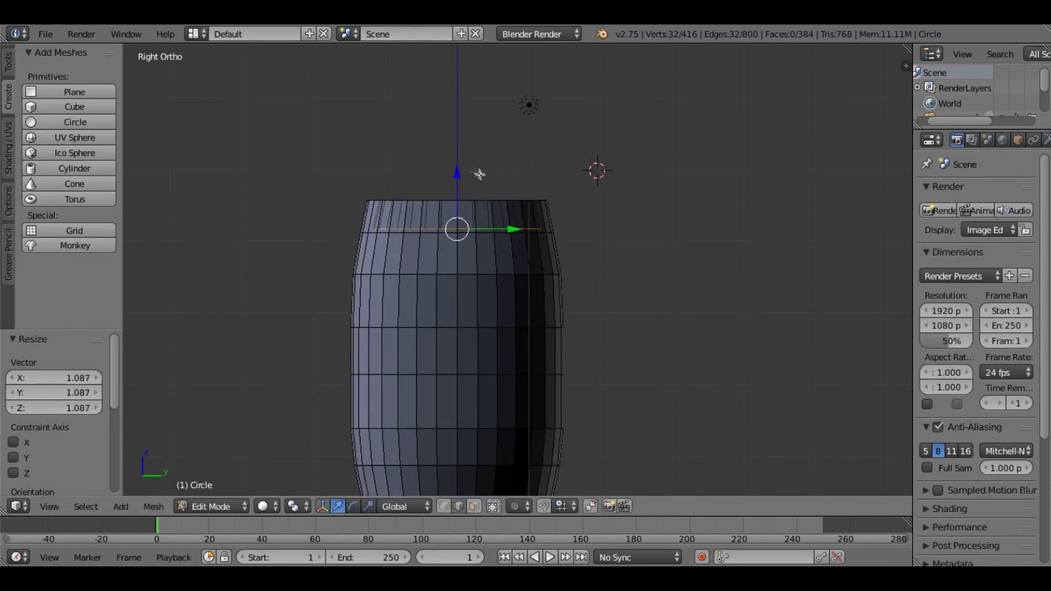
# Extrude the inner ring down about 0.570 along Z to the next outer loop and scale it slightly outward.
pyautogui.press('e')
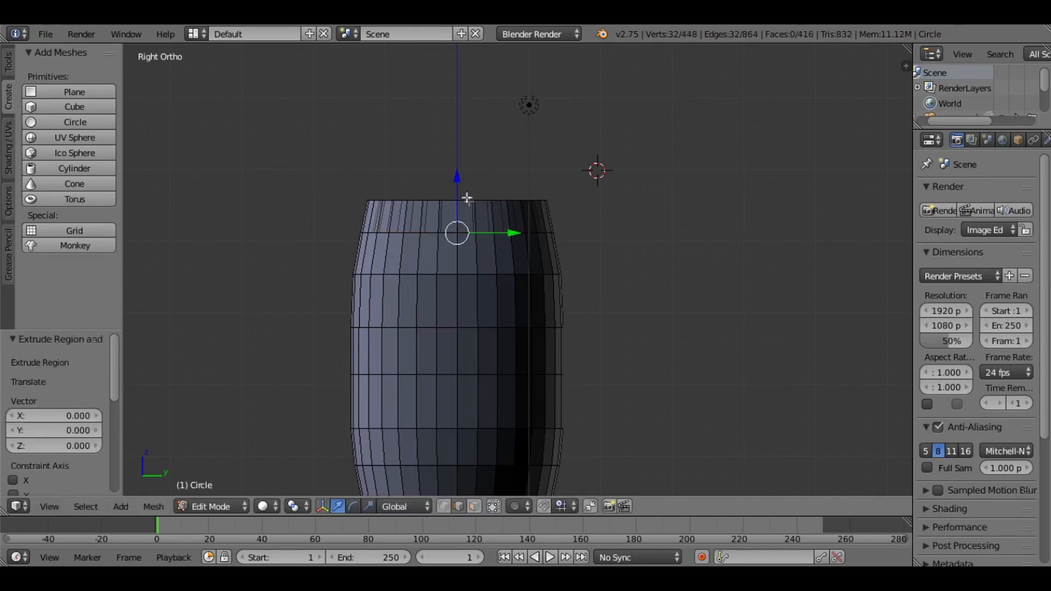
pyautogui.click(458, 216)
pyautogui.press('s')
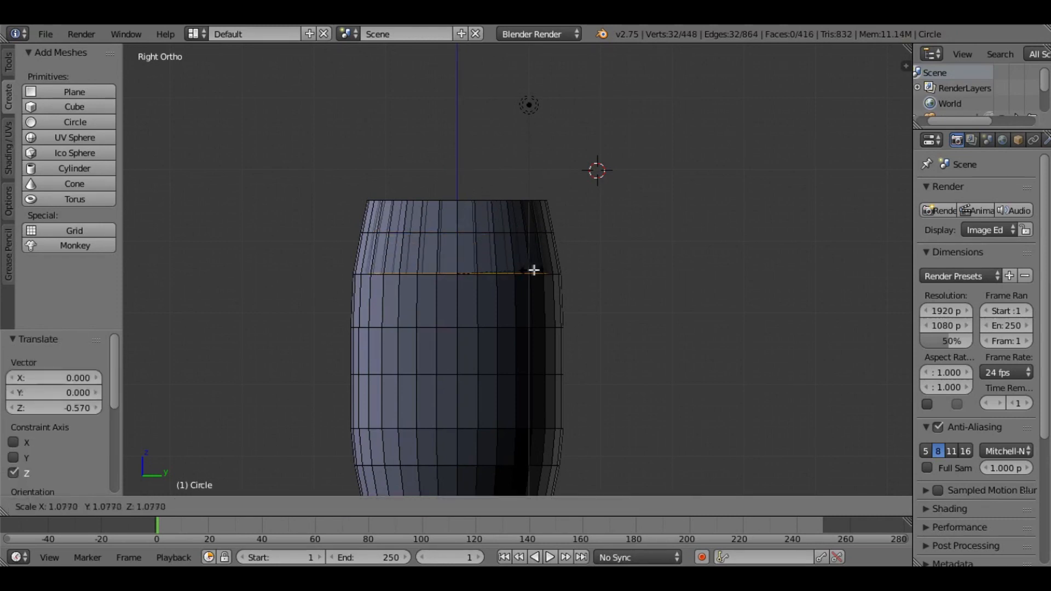
pyautogui.click(530, 270)
# Extrude the inner ring down to the following outer loop's level and scale it outward by about 1.053.
pyautogui.press('e')
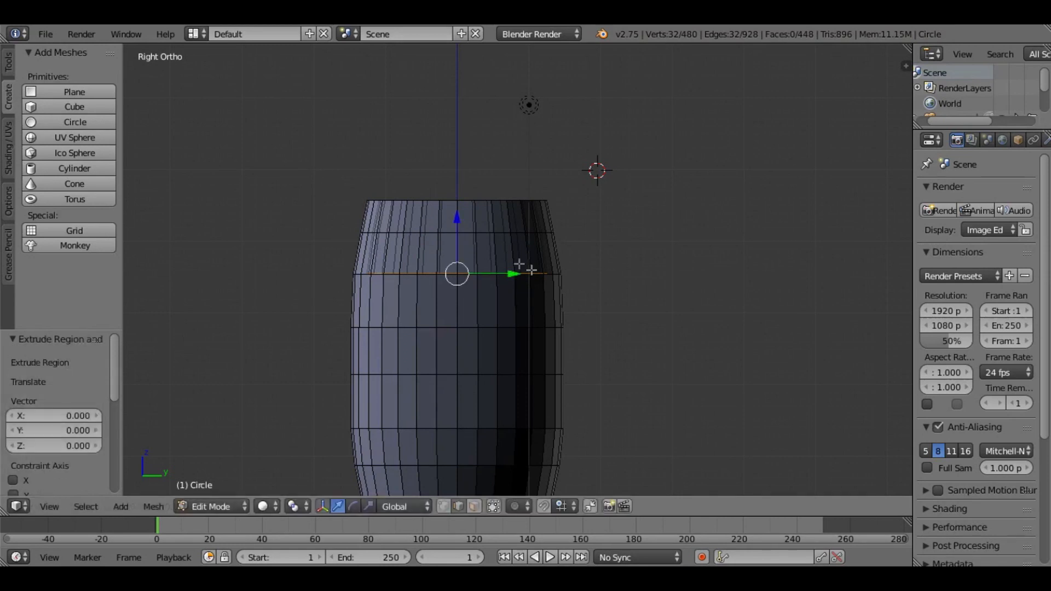
pyautogui.click(467, 266)
pyautogui.press('s')
pyautogui.click(500, 291)
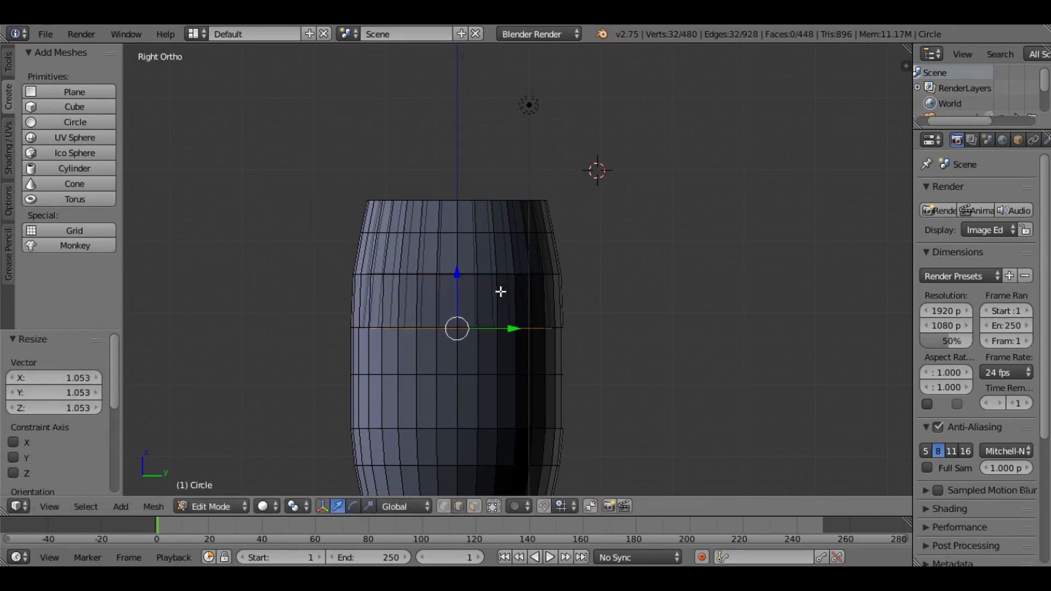
# Extrude the inner ring straight down twice along Z to follow the next two outer loops, the first by about 0.60.
pyautogui.press('e')
pyautogui.rightClick(498, 291)
pyautogui.press('g')
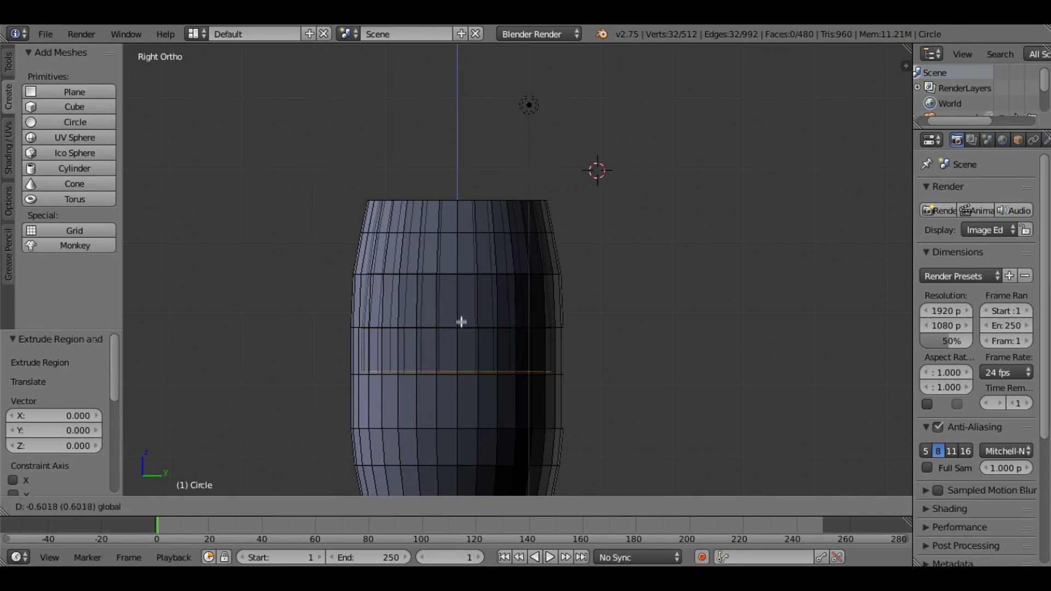
pyautogui.click(461, 322)
pyautogui.press('e')
pyautogui.rightClick(461, 323)
pyautogui.press('g')
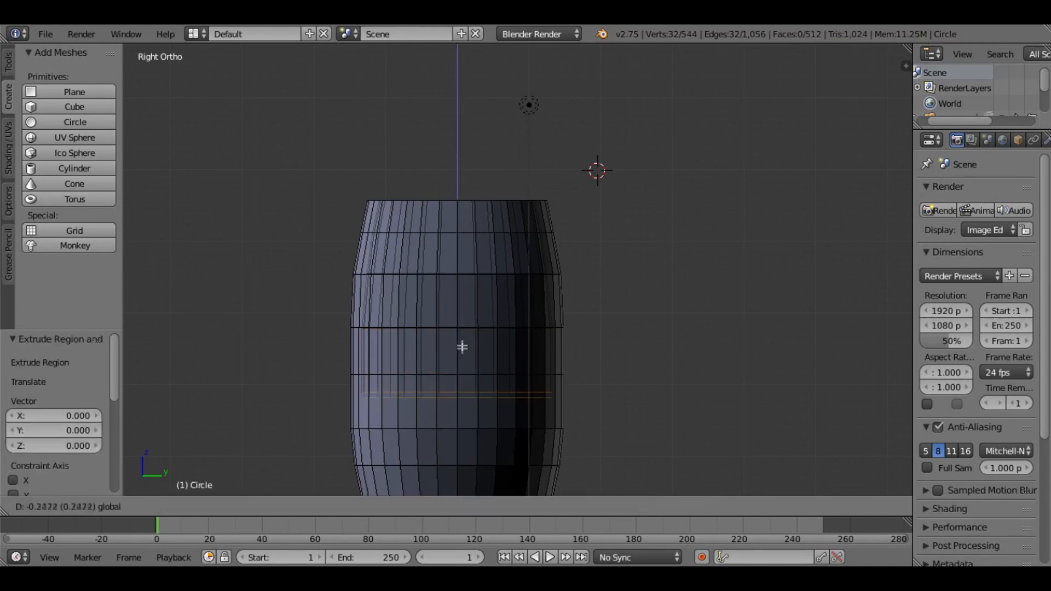
pyautogui.click(462, 375)
# Extrude the inner ring down about 0.503 along Z and scale it inward by about 0.93.
pyautogui.press('e')
pyautogui.rightClick(480, 362)
pyautogui.scroll(-1, 479, 362)
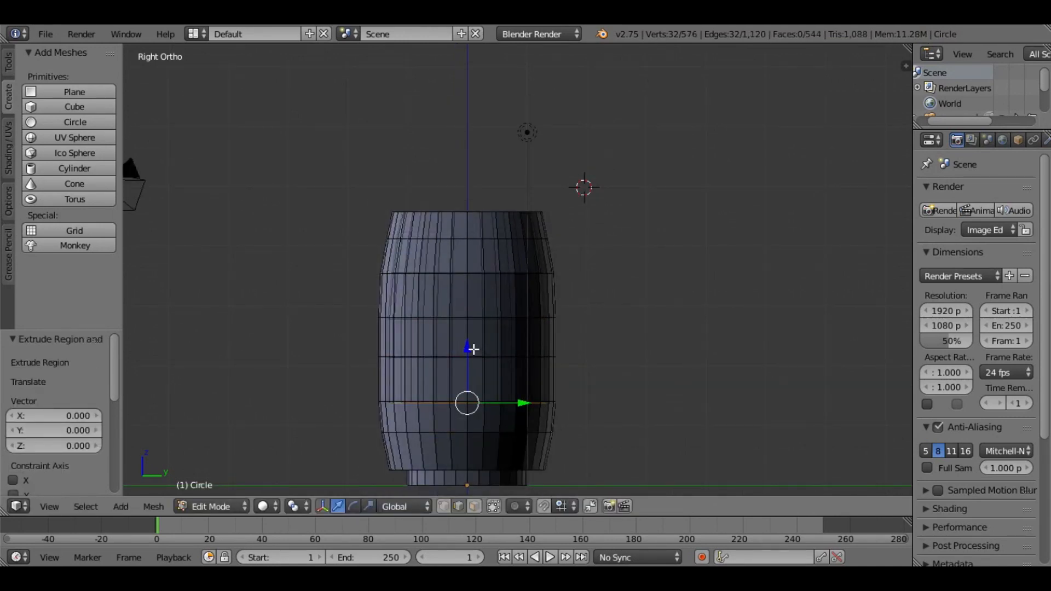
pyautogui.press('g')
pyautogui.press('z')
pyautogui.click(472, 378)
pyautogui.press('s')
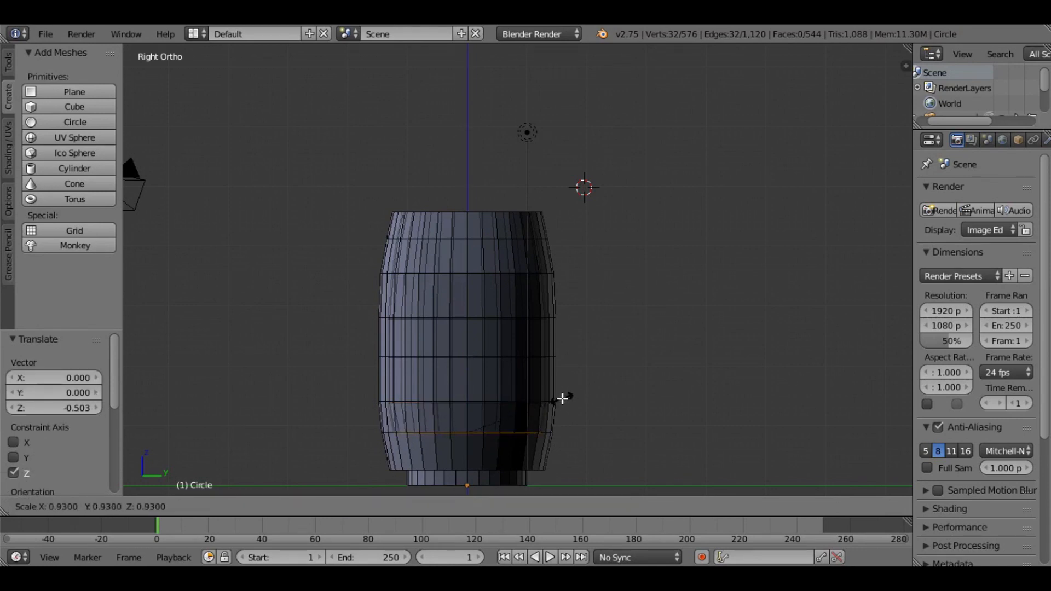
pyautogui.click(557, 399)
# Extrude the inner ring down about 0.43 along Z to just above the vessel's floor and scale it inward by about 0.927.
pyautogui.press('g')
pyautogui.press('z')
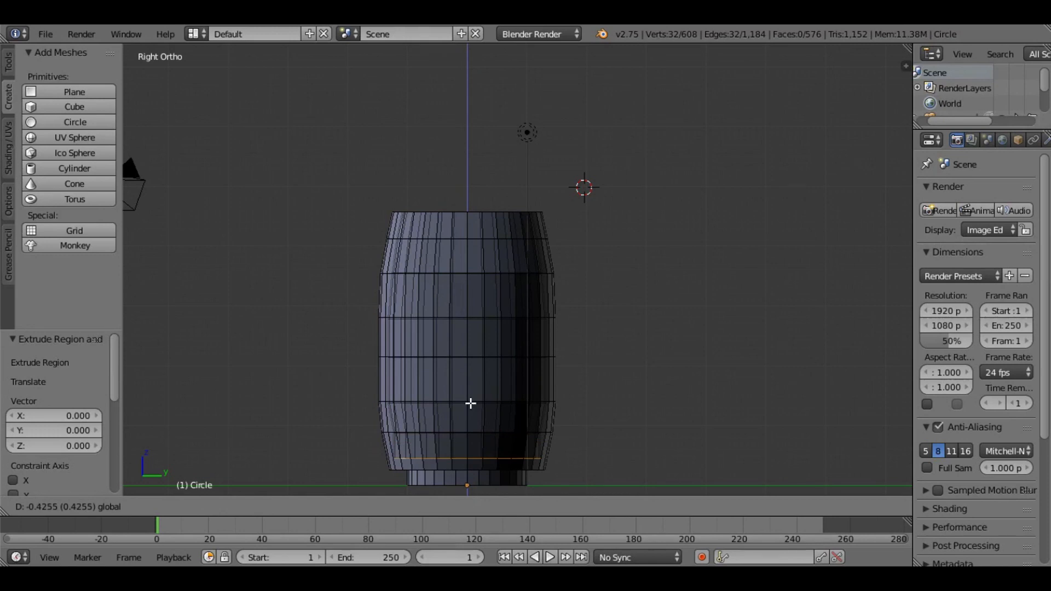
pyautogui.click(470, 405)
pyautogui.press('s')
pyautogui.click(579, 417)
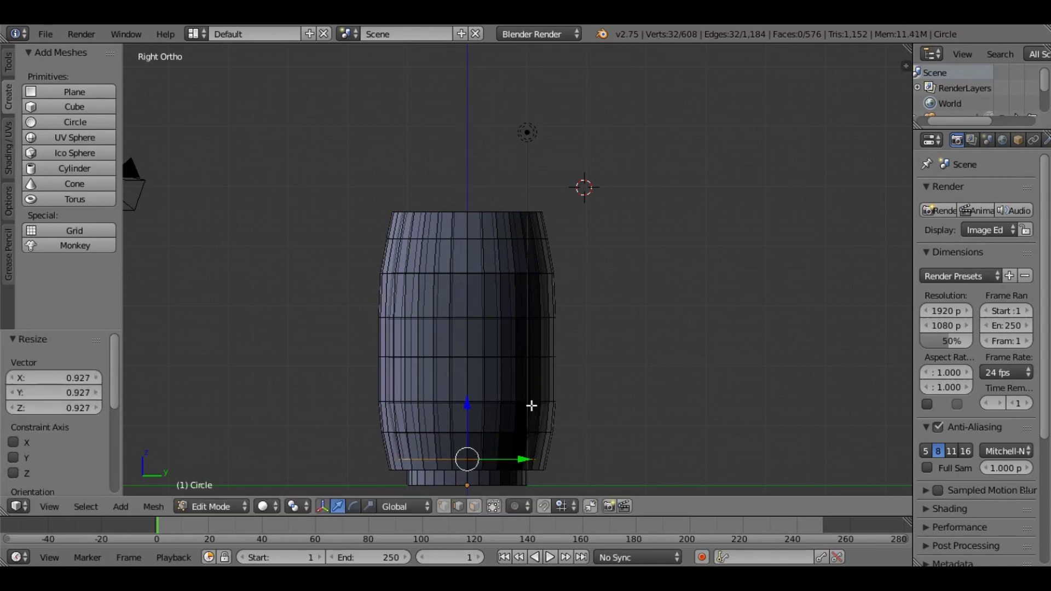
# Fill the lowest inner ring with a face to form the inside floor and return to Object Mode.
pyautogui.press('f')
pyautogui.press('a')
pyautogui.moveTo(547, 308); pyautogui.dragTo(606, 231, button='middle')
pyautogui.press('Tab')
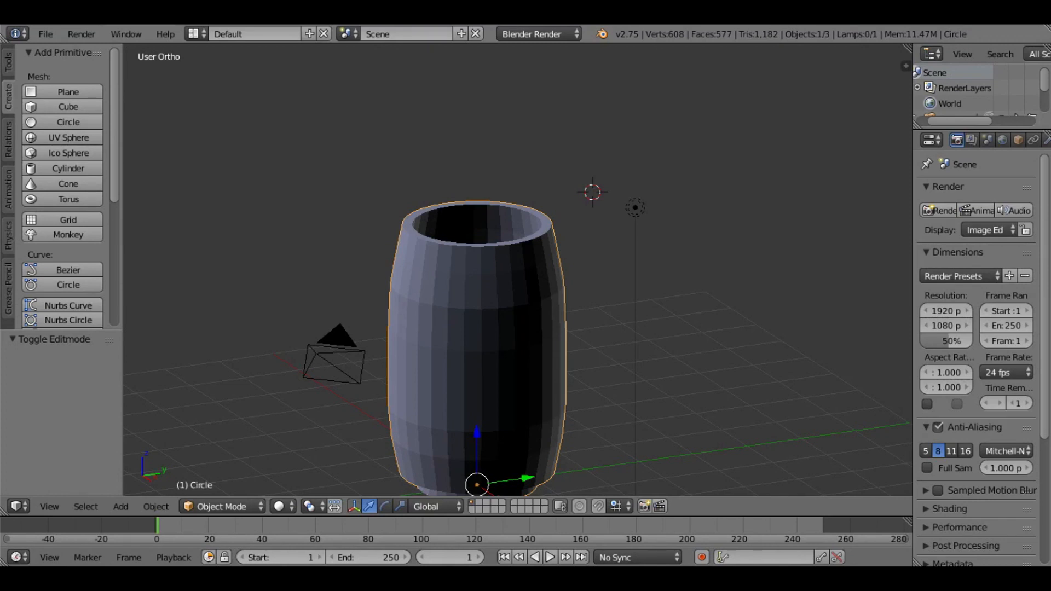
# Apply smooth shading to the vessel in perspective view.
pyautogui.moveTo(514, 244)
pyautogui.mouseDown(button='middle')
pyautogui.moveTo(501, 244)
pyautogui.moveTo(502, 231)
pyautogui.mouseUp(button='middle')
pyautogui.press('KP_5')
pyautogui.press('Tab')
pyautogui.press('Tab')
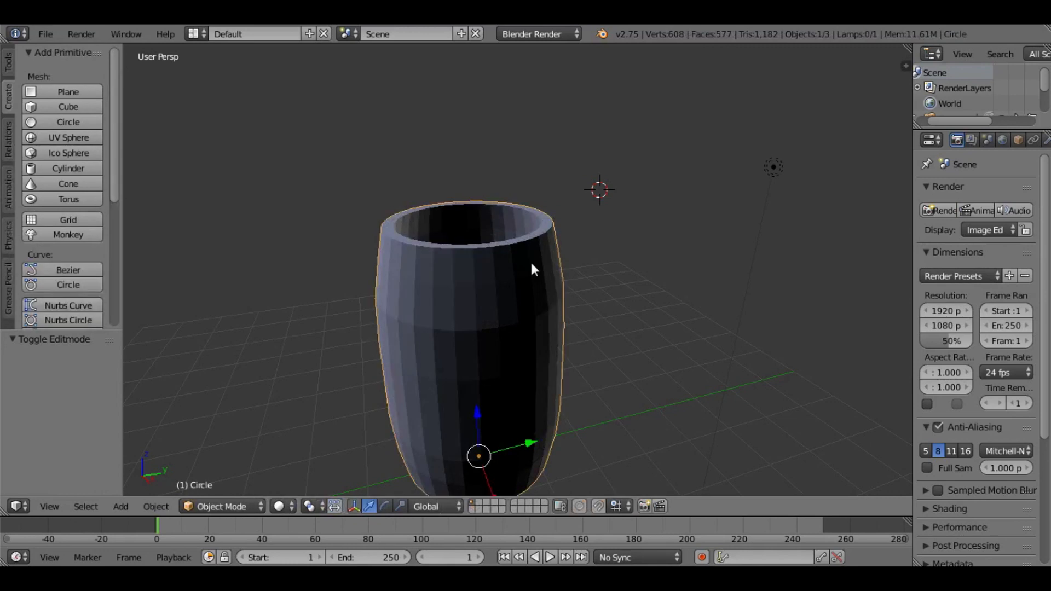
pyautogui.click(6, 70)
pyautogui.click(40, 273)
pyautogui.click(9, 98)
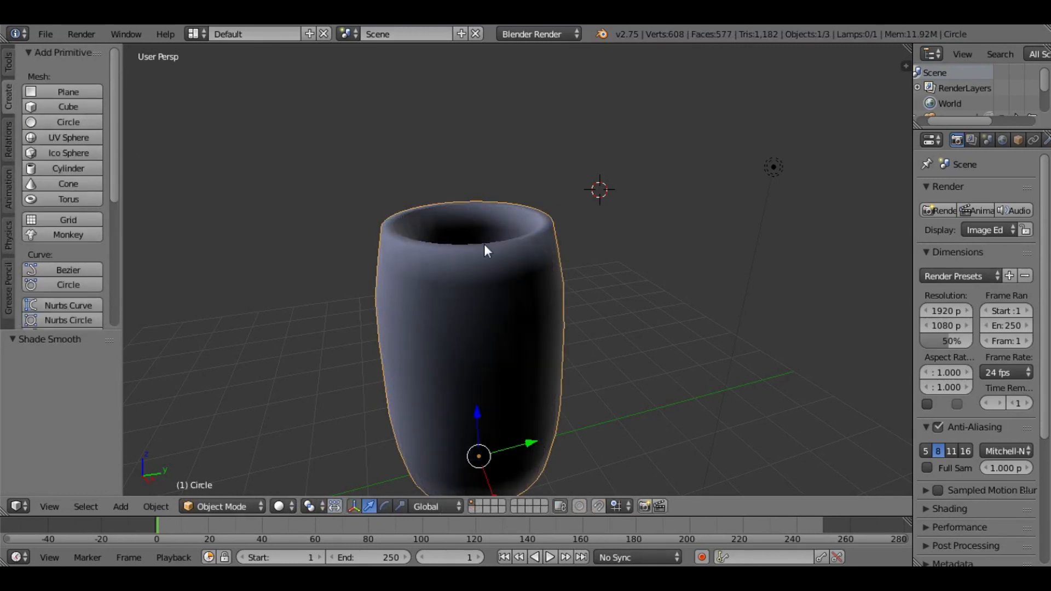
# Select the open edge loop under the vessel's foot, fill it with a face, and return to Object Mode.
pyautogui.press('a')
pyautogui.moveTo(399, 215); pyautogui.dragTo(534, 335, button='middle')
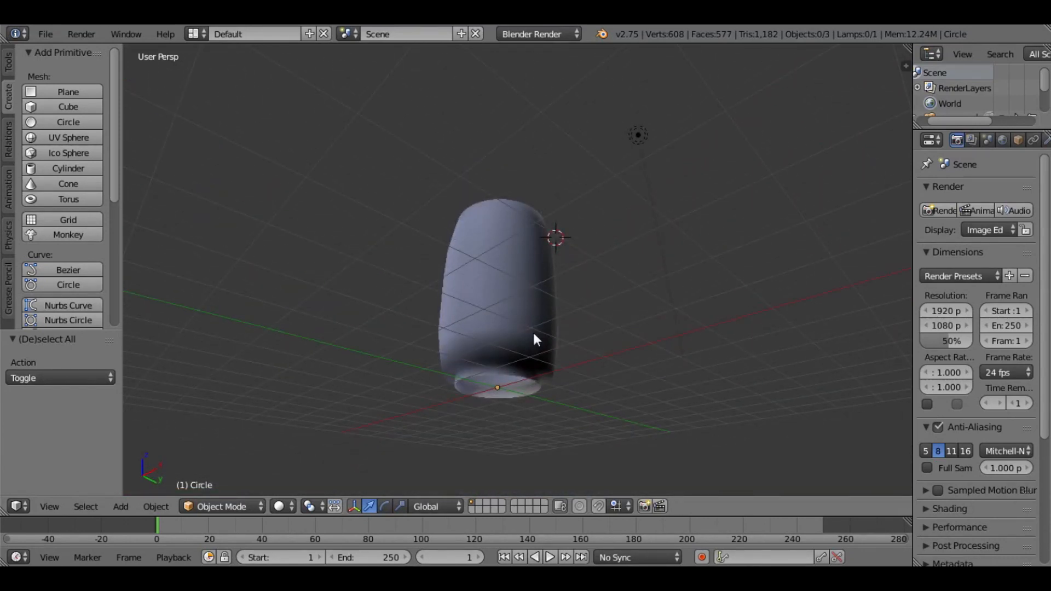
pyautogui.press('Tab')
pyautogui.moveTo(556, 382); pyautogui.dragTo(544, 356, button='middle')
pyautogui.click(496, 501)
pyautogui.scroll(2, 580, 386)
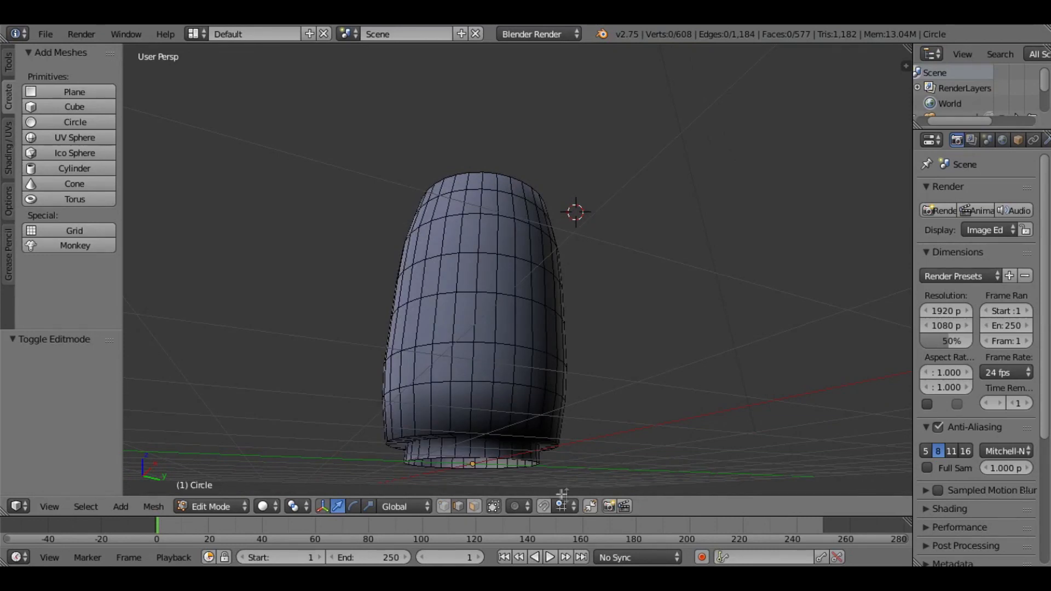
pyautogui.moveTo(581, 495); pyautogui.dragTo(403, 456)
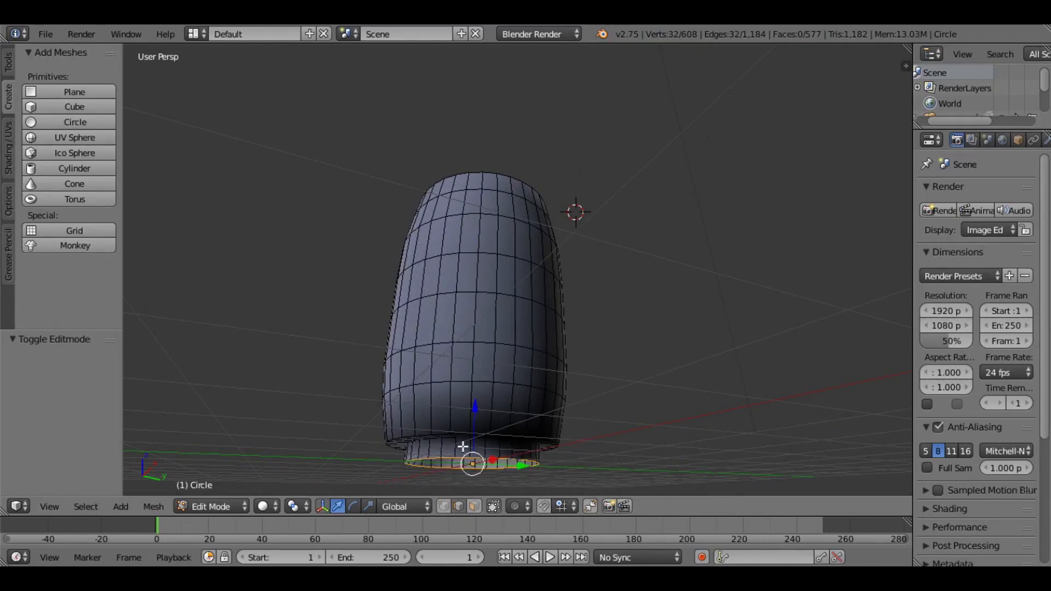
pyautogui.press('f')
pyautogui.press('a')
pyautogui.moveTo(500, 349); pyautogui.dragTo(581, 271, button='middle')
pyautogui.press('Tab')
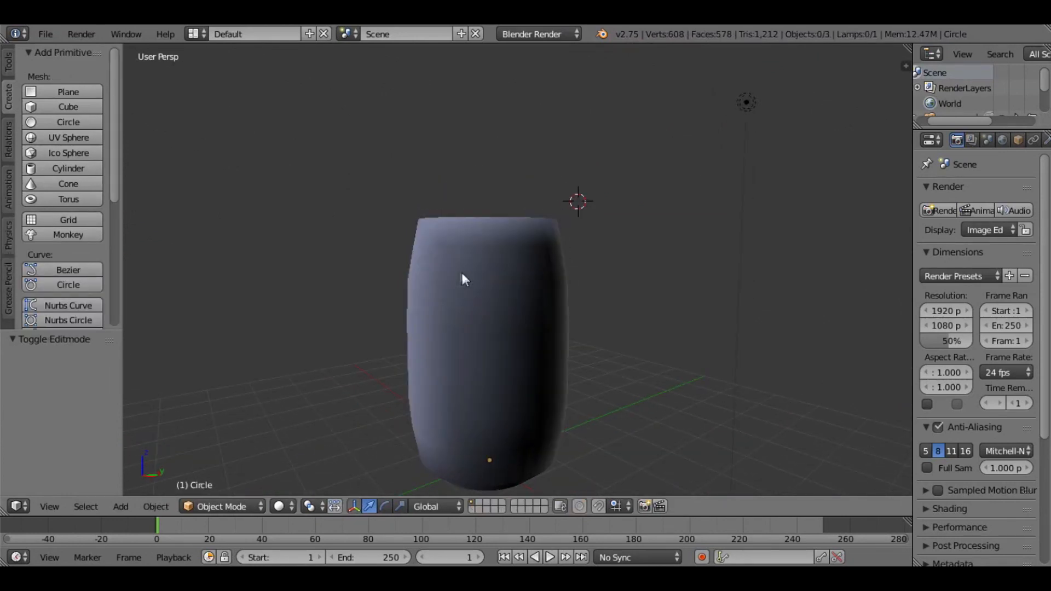
# Reapply smooth shading to the vessel with its closed base and deselect it.
pyautogui.click(9, 63)
pyautogui.click(40, 277)
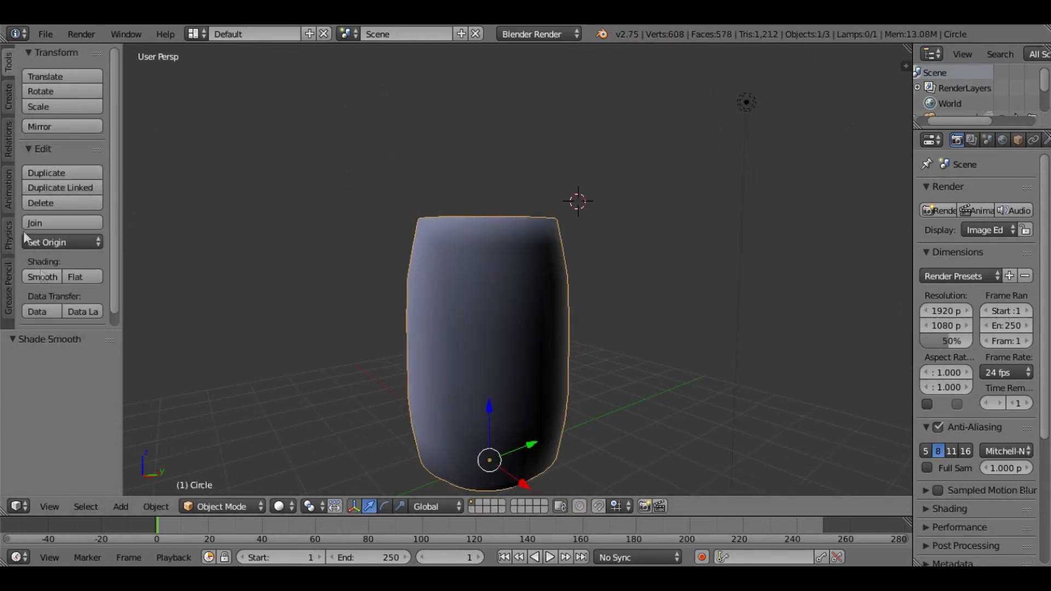
pyautogui.click(8, 96)
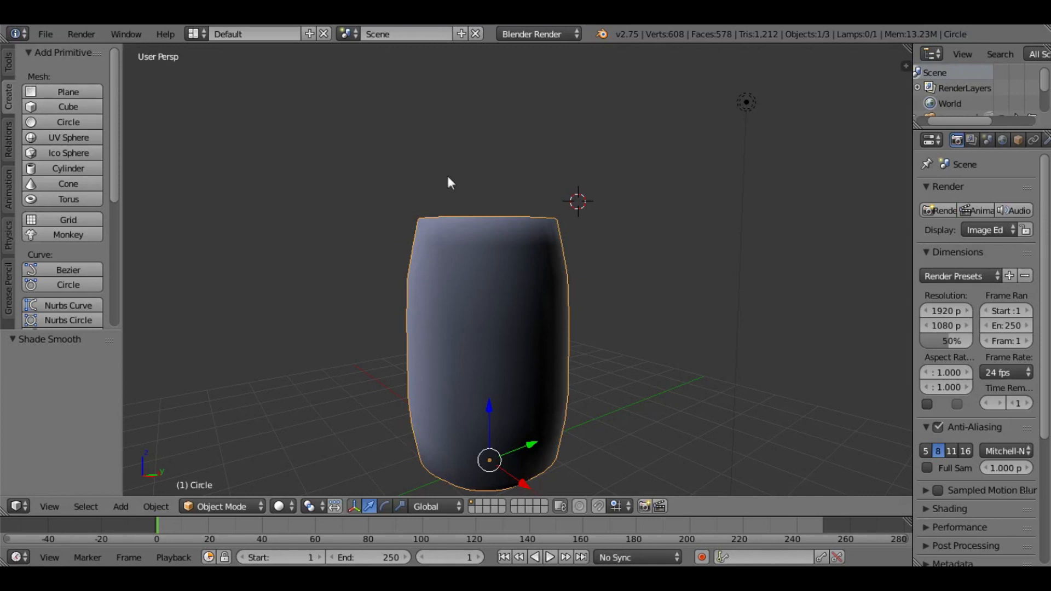
pyautogui.press('a')
pyautogui.moveTo(469, 188); pyautogui.dragTo(474, 235, button='middle')
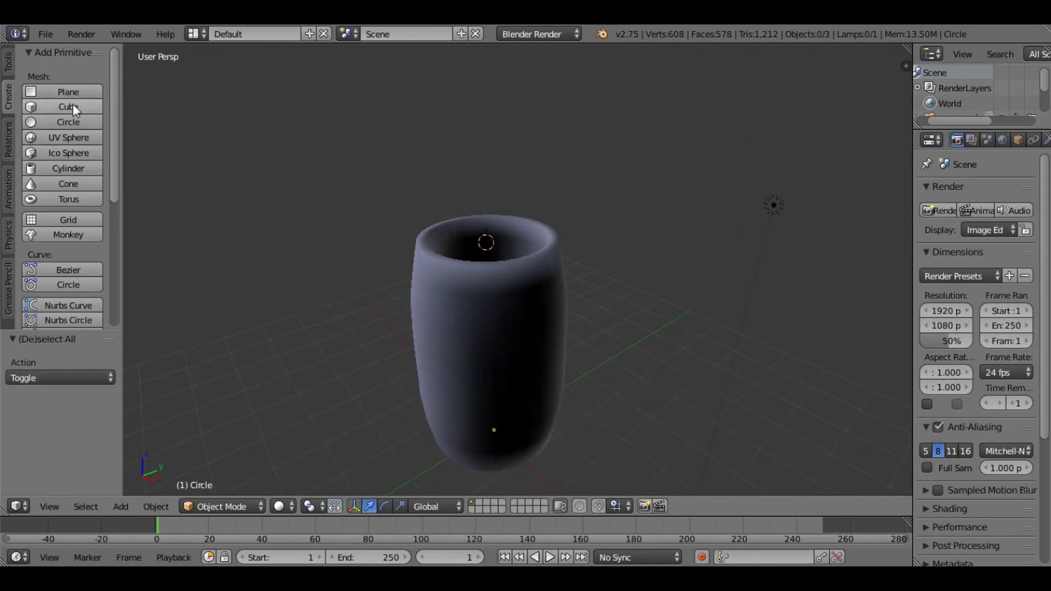
# Add a 32-vertex circle of radius 1 and set its X, Y and Z location to 0.
pyautogui.click(77, 119)
pyautogui.moveTo(585, 255); pyautogui.dragTo(617, 278, button='middle')
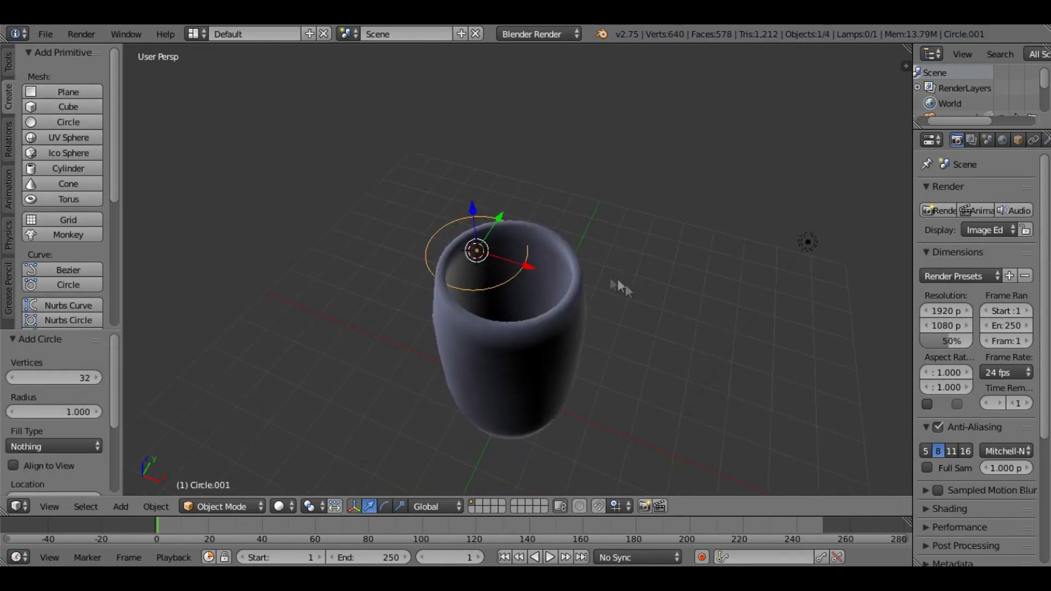
pyautogui.press('n')
pyautogui.click(828, 91)
pyautogui.write('0')
pyautogui.press('BackSpace')
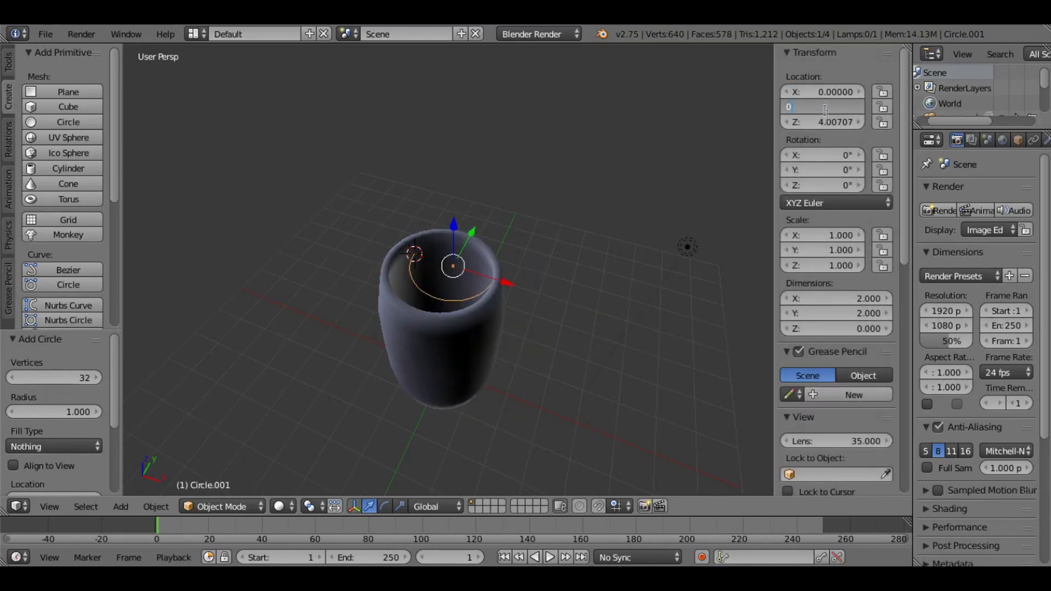
pyautogui.press('BackSpace')
pyautogui.moveTo(612, 303); pyautogui.dragTo(516, 278, button='middle')
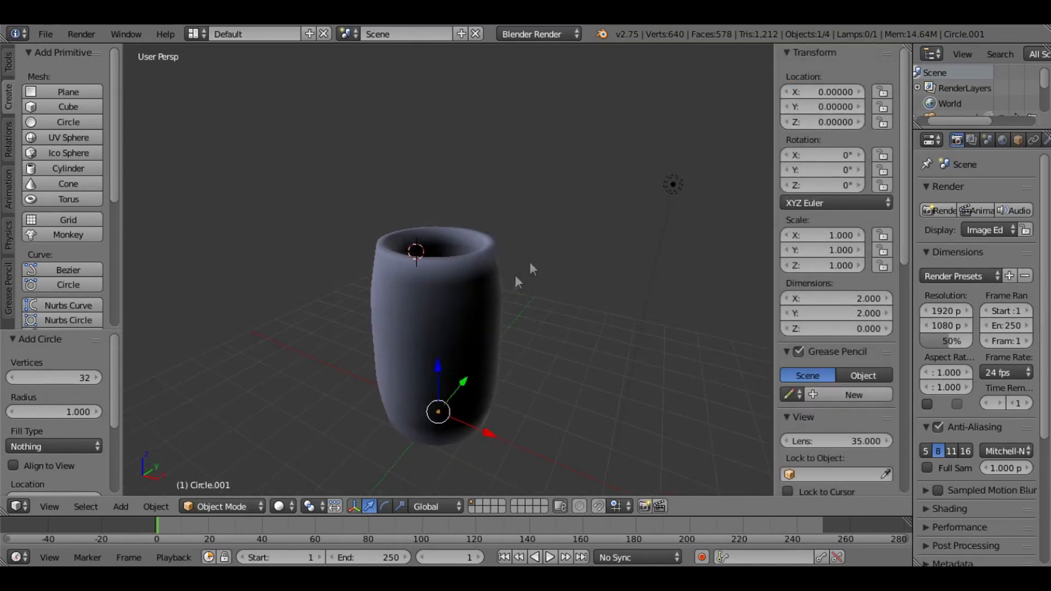
# Raise the new circle about 5.5 along Z above the vessel's opening and enter Edit Mode.
pyautogui.press('g')
pyautogui.press('z')
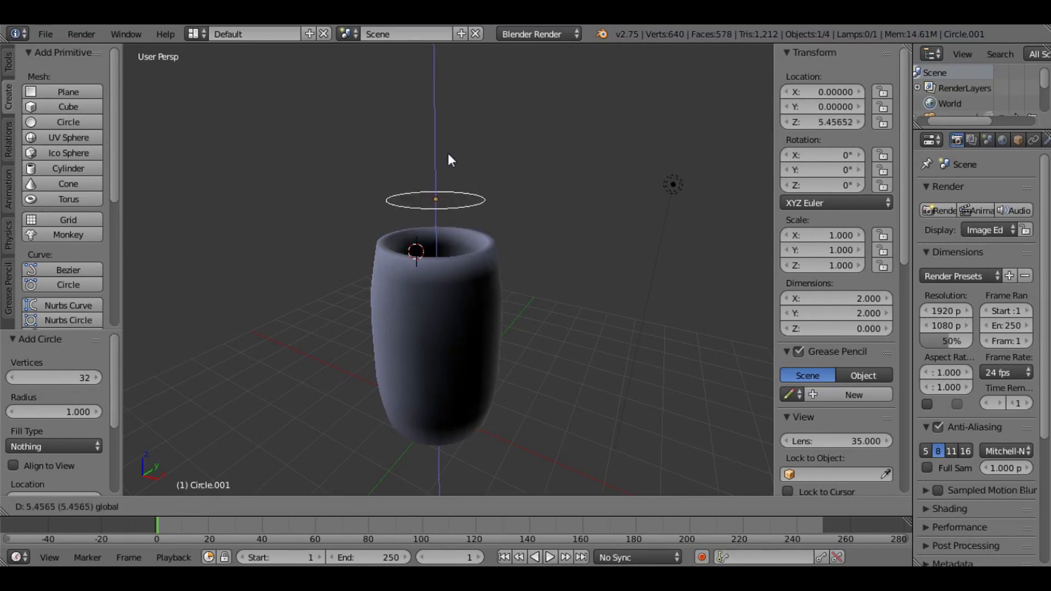
pyautogui.click(447, 150)
pyautogui.press('Tab')
pyautogui.moveTo(462, 171); pyautogui.dragTo(417, 184, button='middle')
pyautogui.press('e')
pyautogui.click(417, 182)
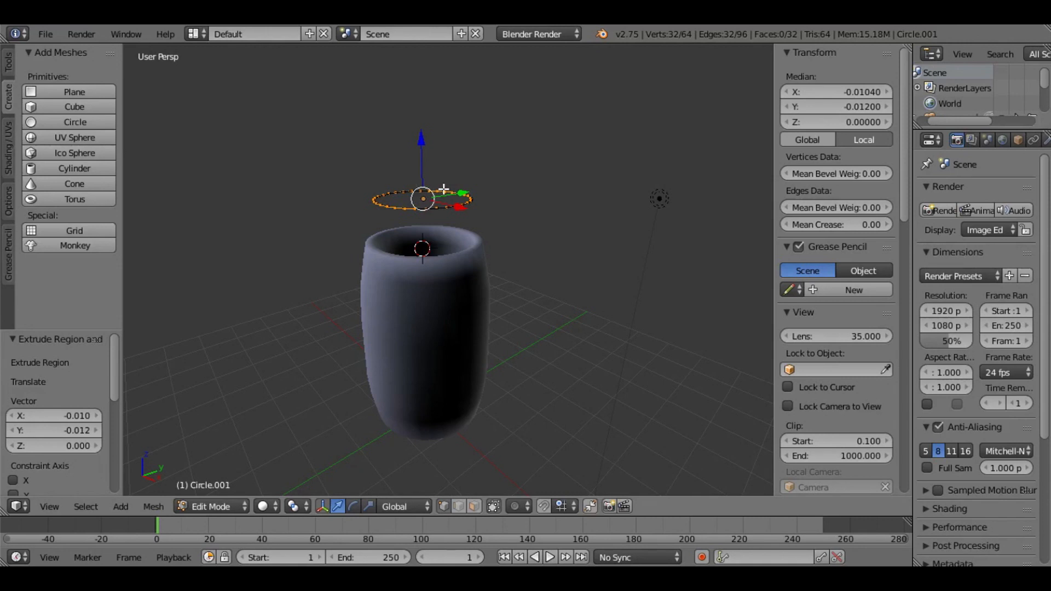
pyautogui.hotkey('ctrl', 'z')
# Extrude the circle above the vessel down about 0.175 along Z and fill the lower loop with a face.
pyautogui.moveTo(422, 141); pyautogui.dragTo(426, 140)
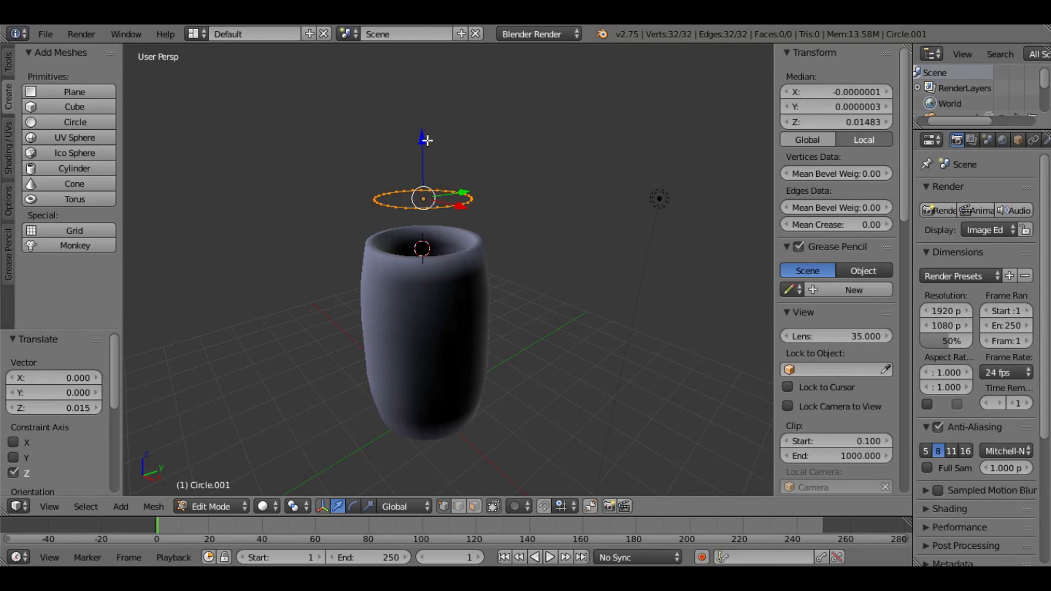
pyautogui.press('e')
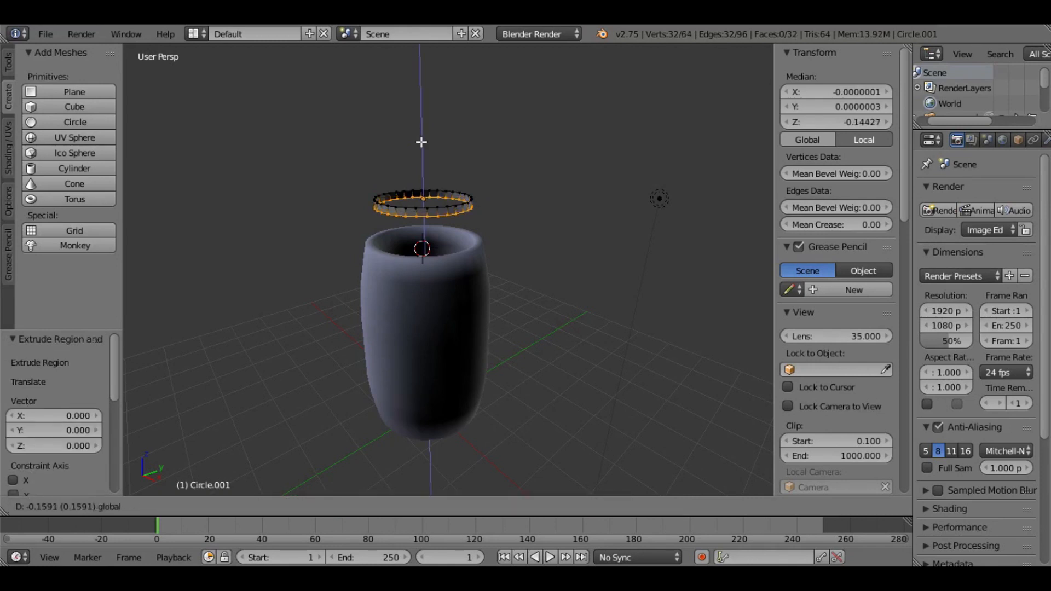
pyautogui.click(422, 142)
pyautogui.press('f')
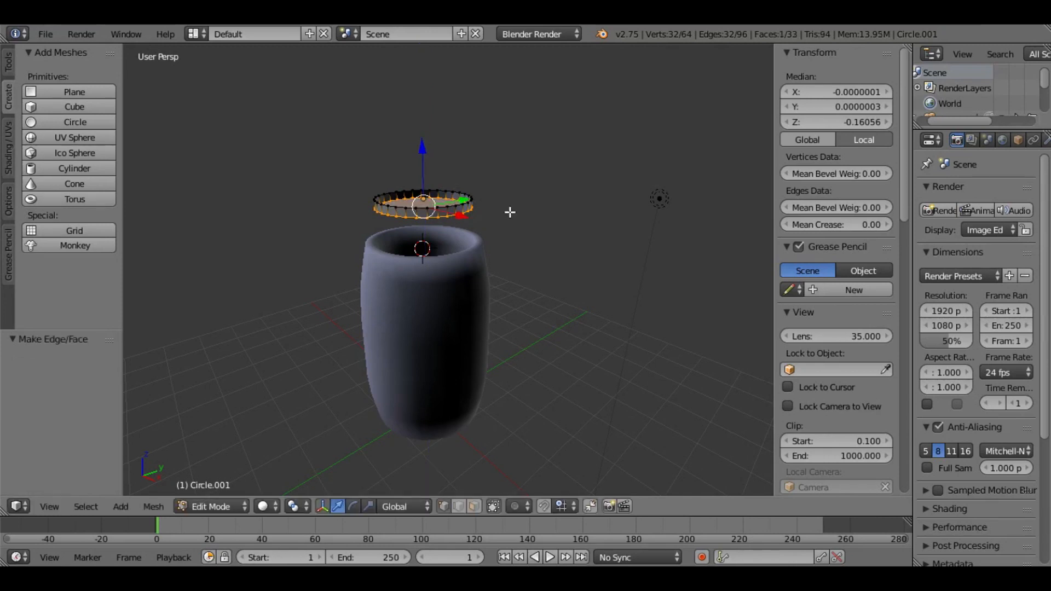
# Box-select the upper edge loop of the extruded ring and fill it with a face.
pyautogui.scroll(2, 552, 244)
pyautogui.moveTo(552, 244); pyautogui.dragTo(509, 298, button='middle')
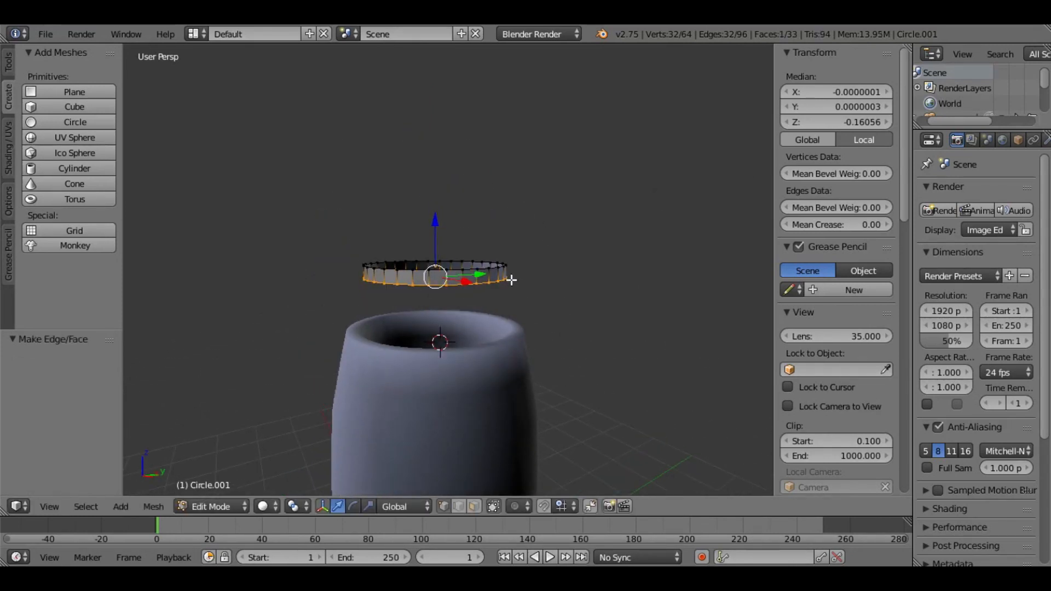
pyautogui.press('a')
pyautogui.press('b')
pyautogui.moveTo(339, 207); pyautogui.dragTo(540, 275)
pyautogui.press('f')
# Return to Object Mode and apply smooth shading to the closed disc.
pyautogui.press('a')
pyautogui.press('Tab')
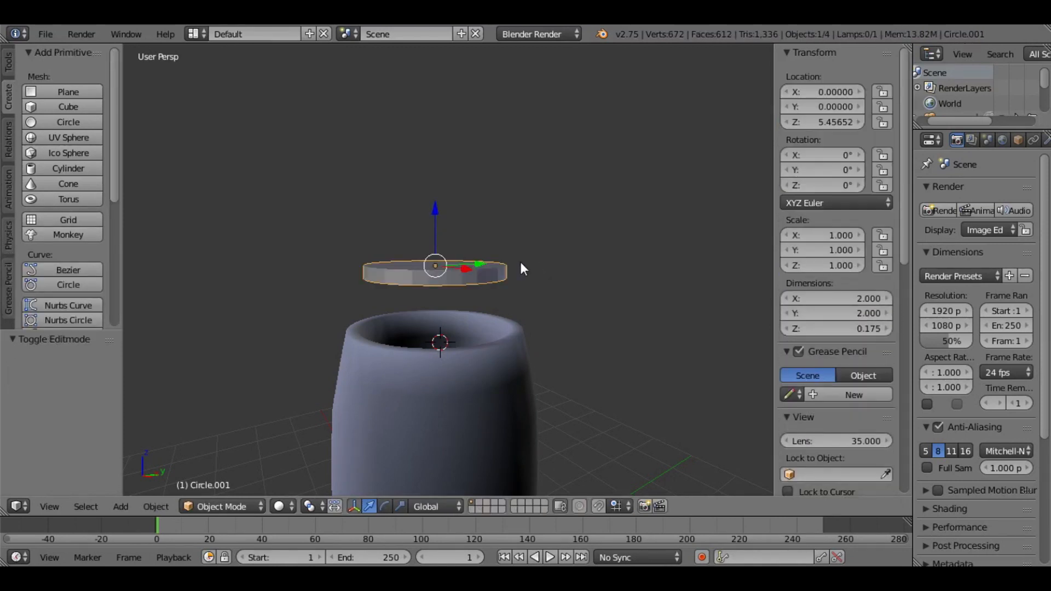
pyautogui.click(41, 277)
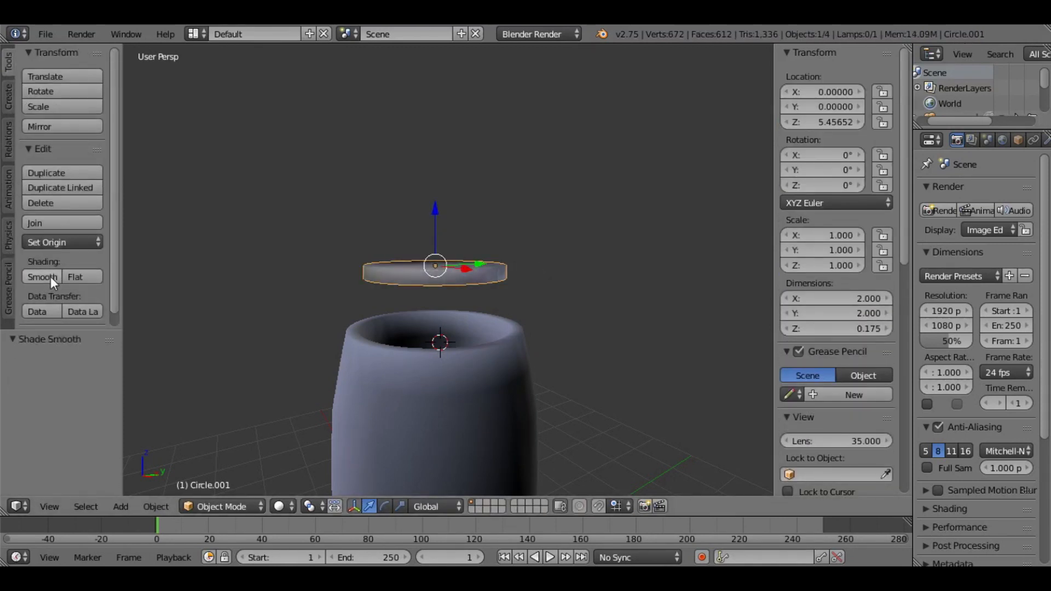
pyautogui.click(8, 96)
# Lower the disc about 0.95 along Z into the vessel's opening and scale it to about 1.101 as a lid.
pyautogui.moveTo(399, 179); pyautogui.dragTo(466, 225, button='middle')
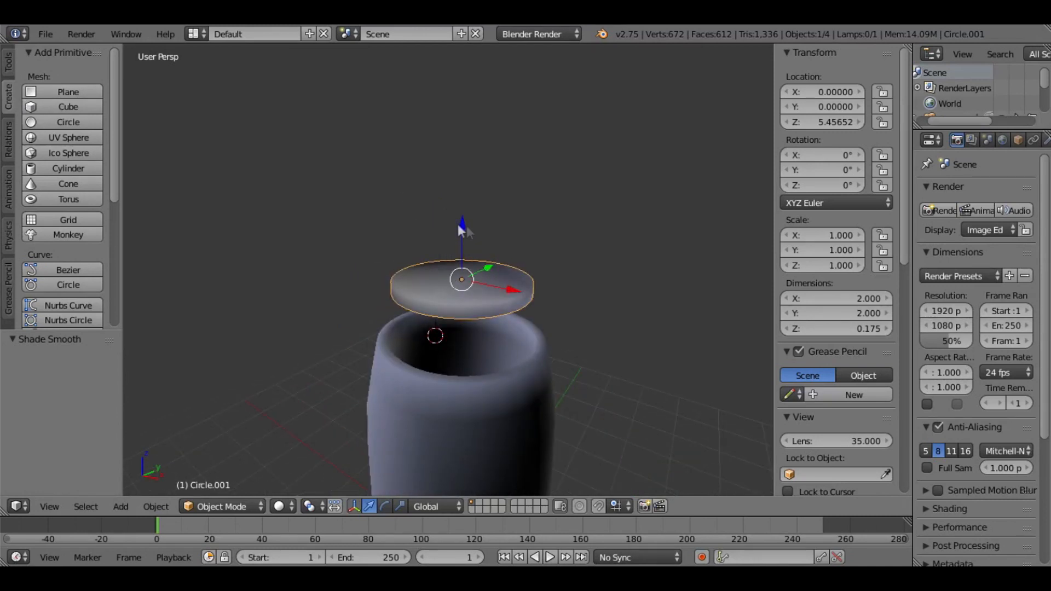
pyautogui.press('g')
pyautogui.press('z')
pyautogui.click(461, 284)
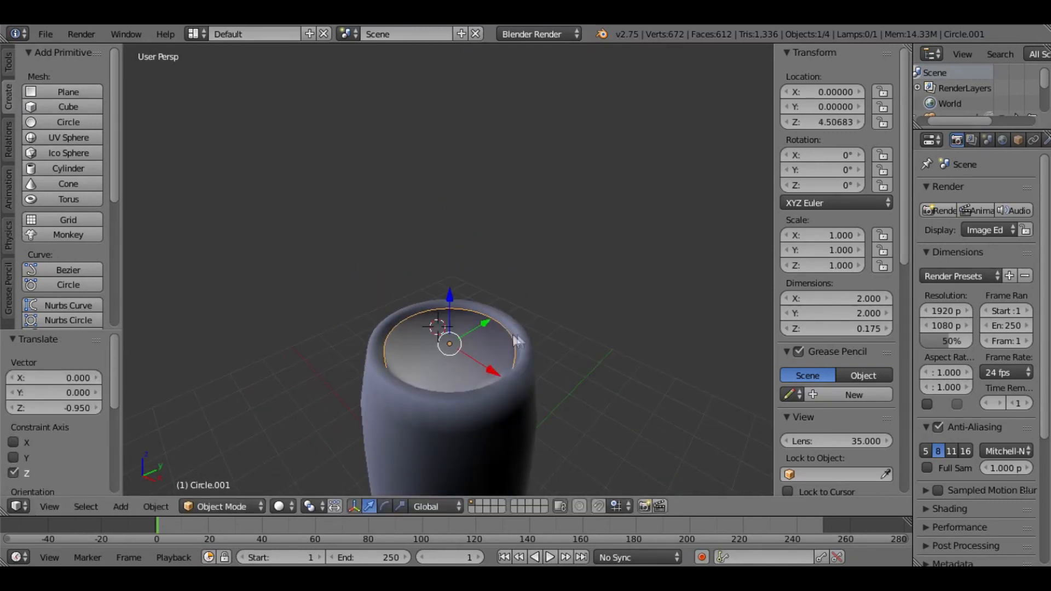
pyautogui.press('s')
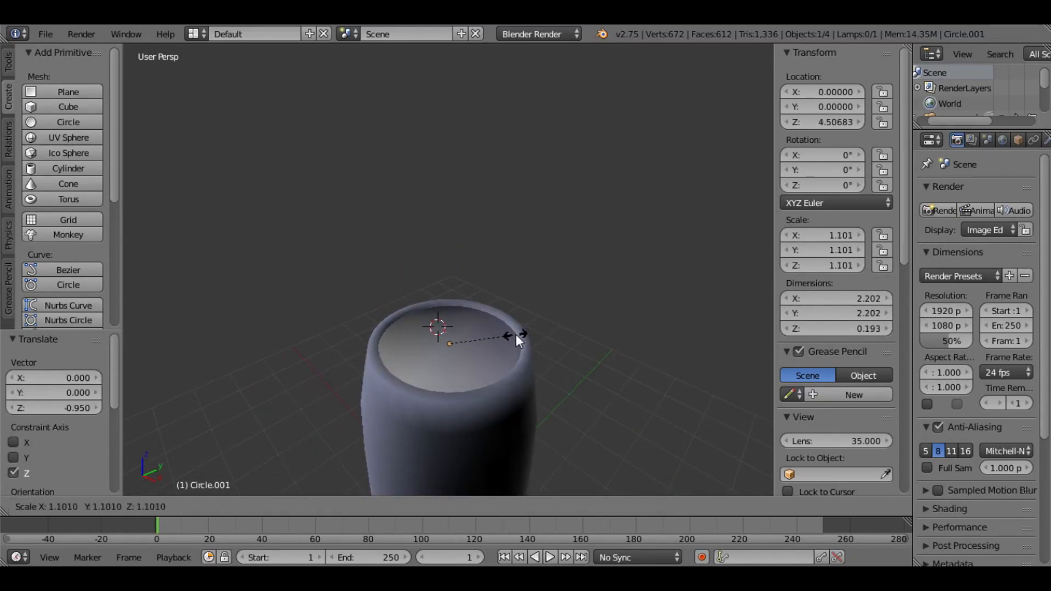
pyautogui.click(516, 334)
# Deselect the lid and save the file over the existing version.
pyautogui.press('a')
pyautogui.moveTo(515, 334); pyautogui.dragTo(469, 331, button='middle')
pyautogui.hotkey('ctrl', 's')
pyautogui.click(523, 305)
# Try flat shading on the lid, reapply smooth shading, and deselect it.
pyautogui.rightClick(429, 305)
pyautogui.rightClick(415, 301)
pyautogui.rightClick(415, 301)
pyautogui.click(12, 63)
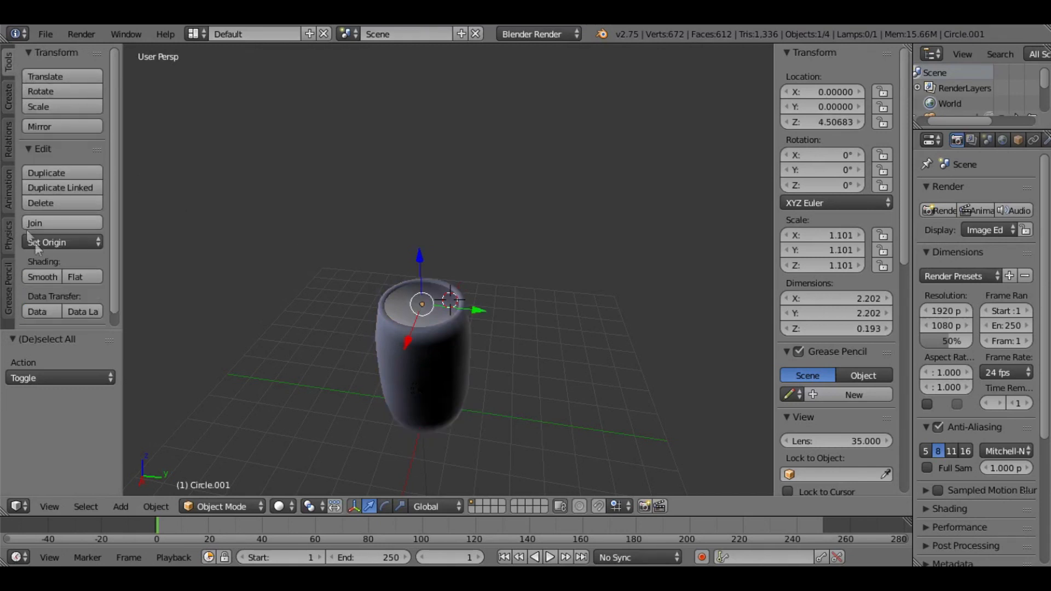
pyautogui.click(43, 273)
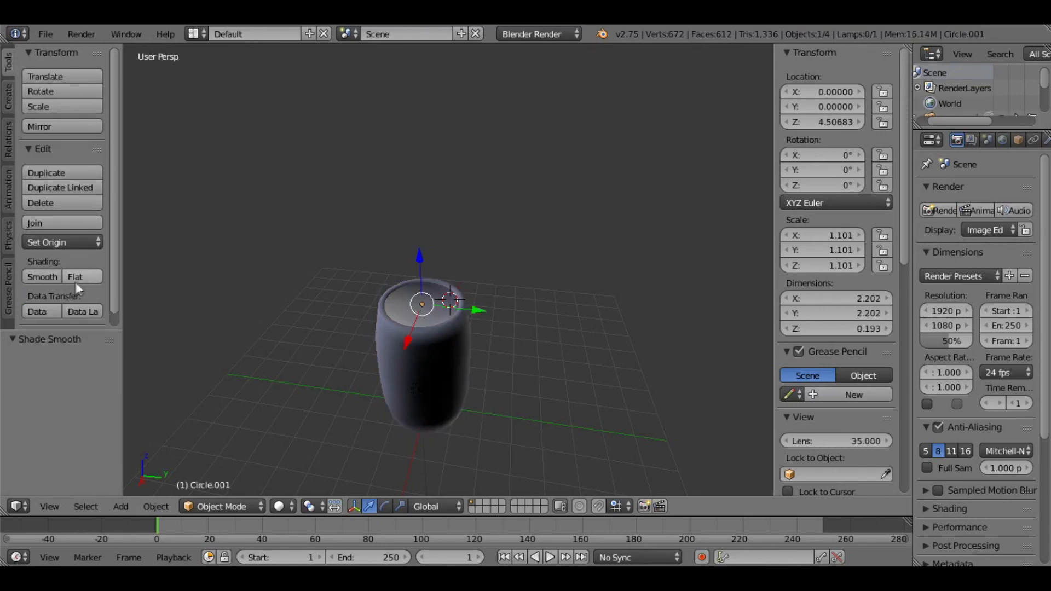
pyautogui.click(79, 277)
pyautogui.click(50, 279)
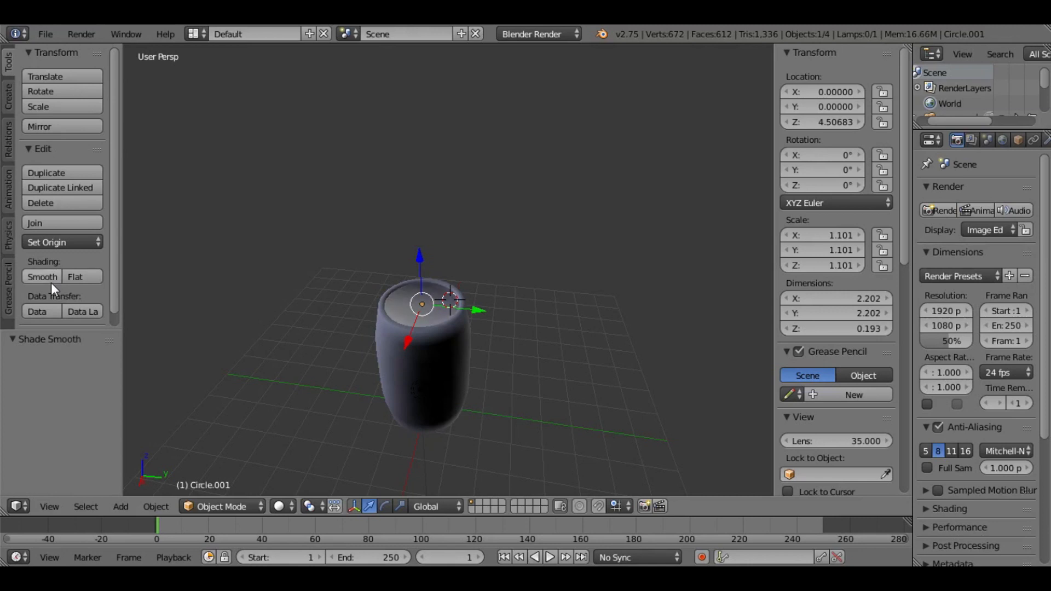
pyautogui.click(9, 93)
pyautogui.moveTo(430, 257); pyautogui.dragTo(478, 331, button='middle')
pyautogui.press('a')
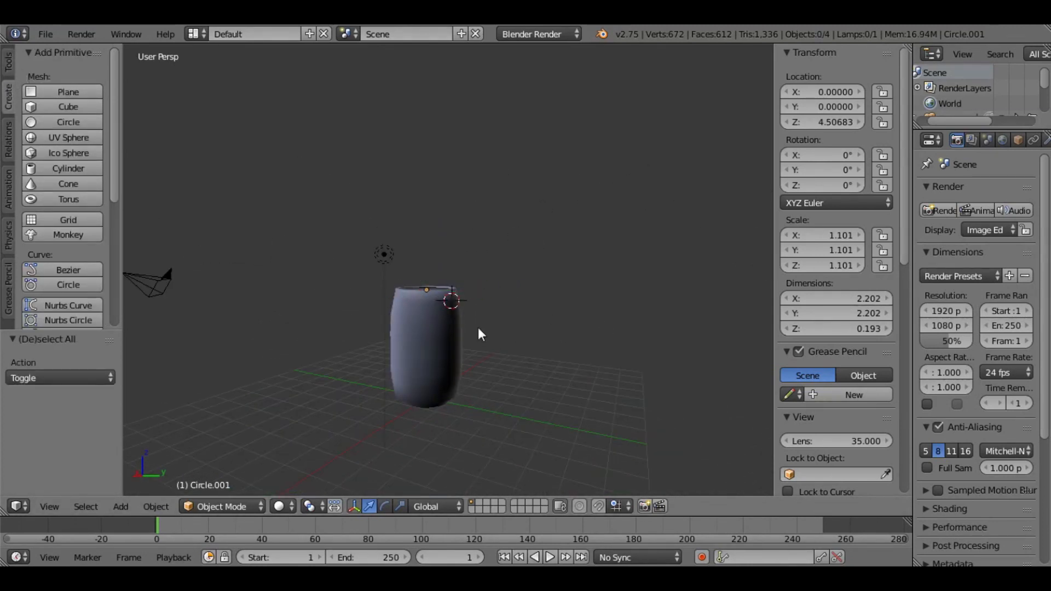
# Check the lid's fit in the barrel rim and overwrite the saved file again.
pyautogui.scroll(5, 525, 320)
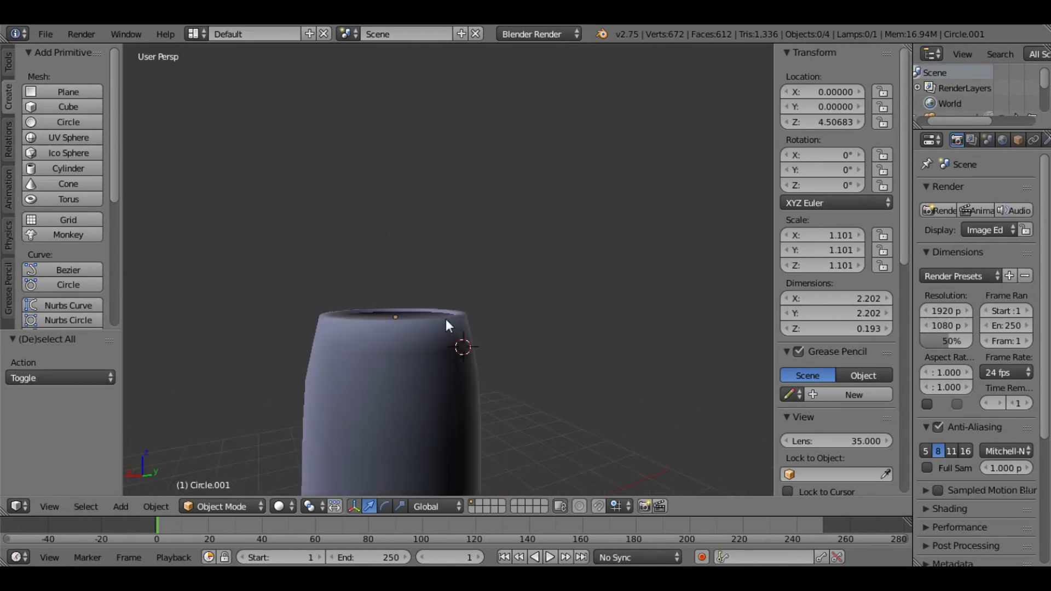
pyautogui.click(396, 316)
pyautogui.scroll(-4, 563, 329)
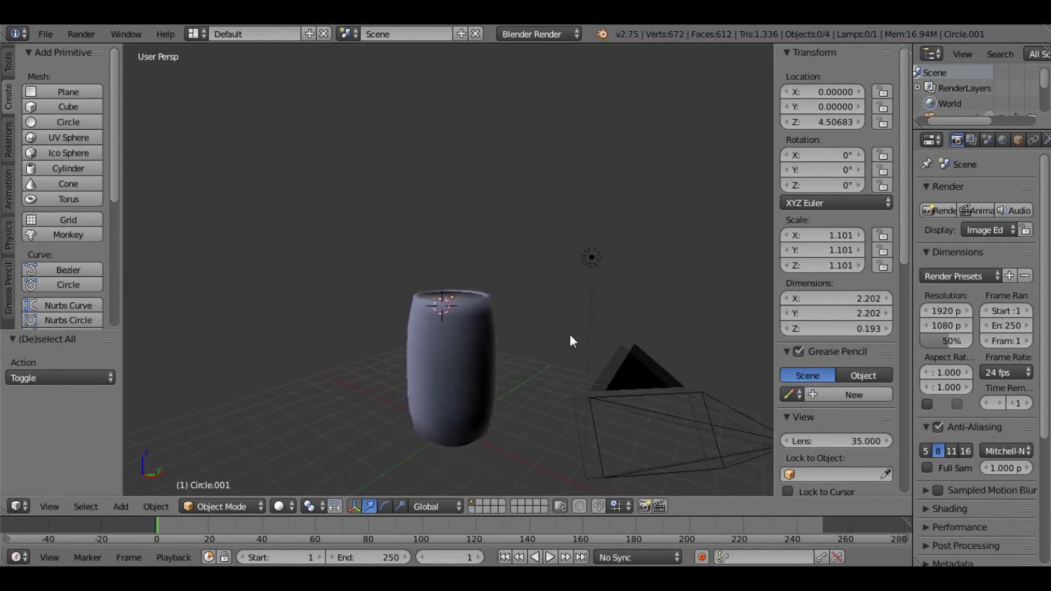
pyautogui.scroll(5, 507, 328)
pyautogui.hotkey('ctrl', 's')
pyautogui.click(494, 323)
# Preview the lidded barrel in Rendered viewport shading and switch back to Solid shading.
pyautogui.click(279, 506)
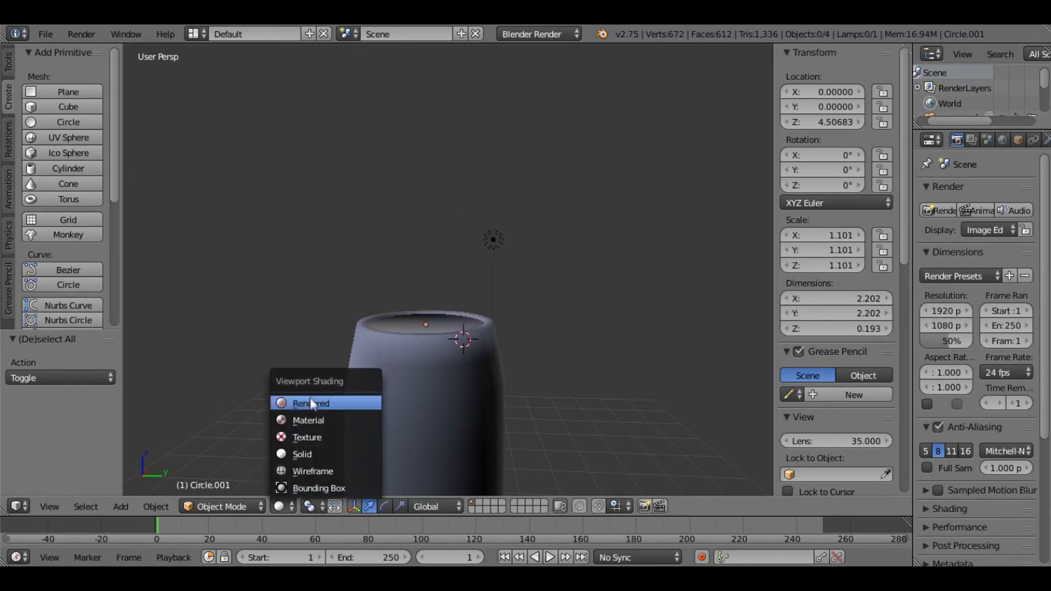
pyautogui.click(320, 399)
pyautogui.moveTo(349, 405); pyautogui.dragTo(481, 367, button='middle')
pyautogui.click(221, 506)
pyautogui.click(234, 488)
pyautogui.click(279, 506)
pyautogui.click(300, 454)
pyautogui.moveTo(440, 404); pyautogui.dragTo(427, 367, button='middle')
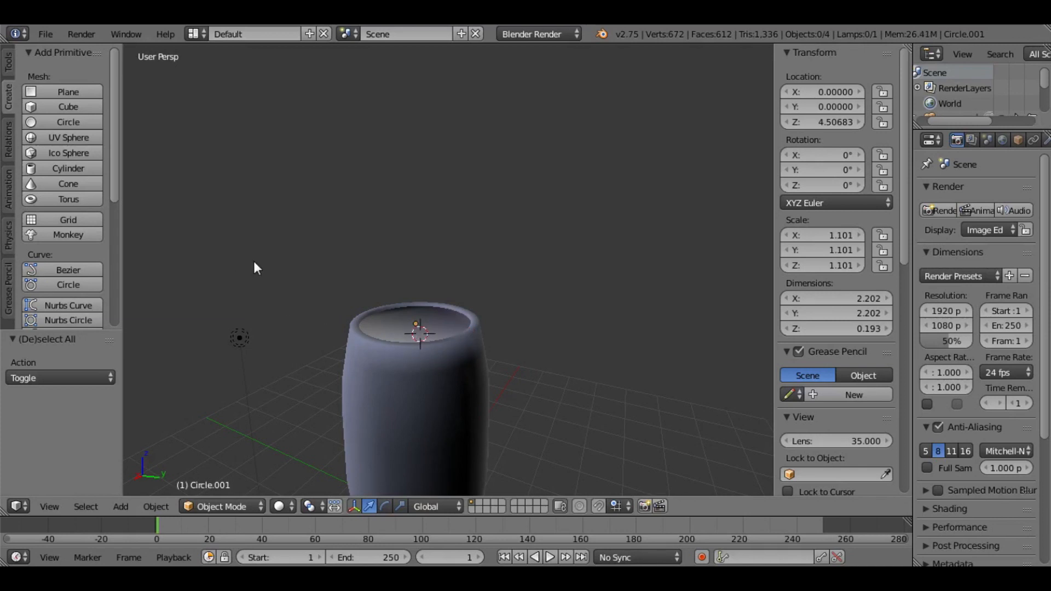
# Duplicate the barrel together with its lid in place and rotate the copy about 93 degrees.
pyautogui.scroll(-2, 391, 287)
pyautogui.moveTo(460, 332); pyautogui.dragTo(444, 307, button='middle')
pyautogui.rightClick(469, 355)
pyautogui.keyDown('shift'); pyautogui.rightClick(432, 319); pyautogui.keyUp('shift')
pyautogui.hotkey('shift', 'd')
pyautogui.click(444, 303)
pyautogui.moveTo(486, 358); pyautogui.dragTo(489, 348, button='middle')
pyautogui.press('r')
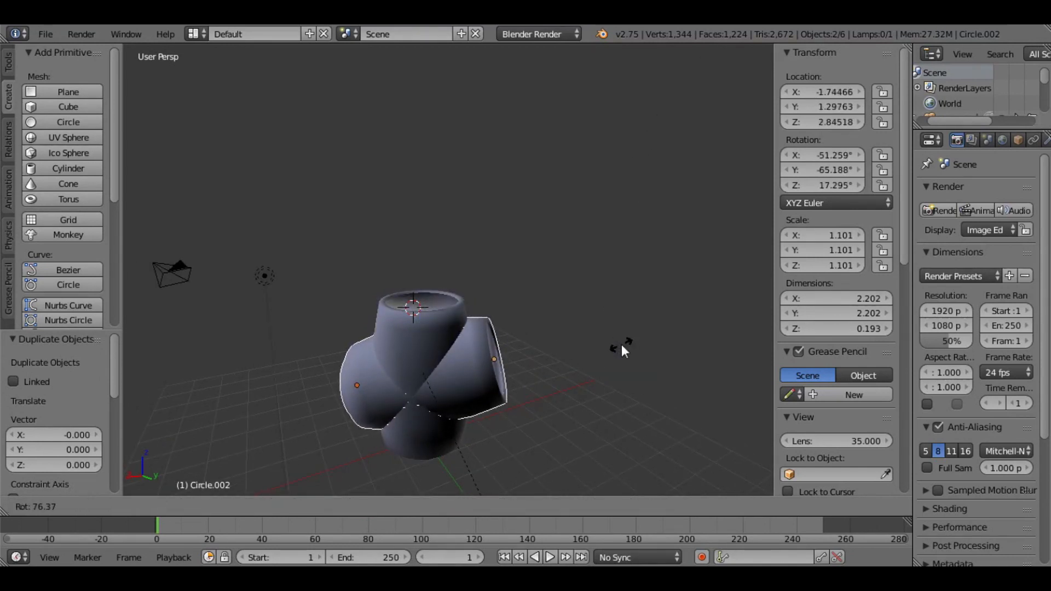
pyautogui.click(492, 168)
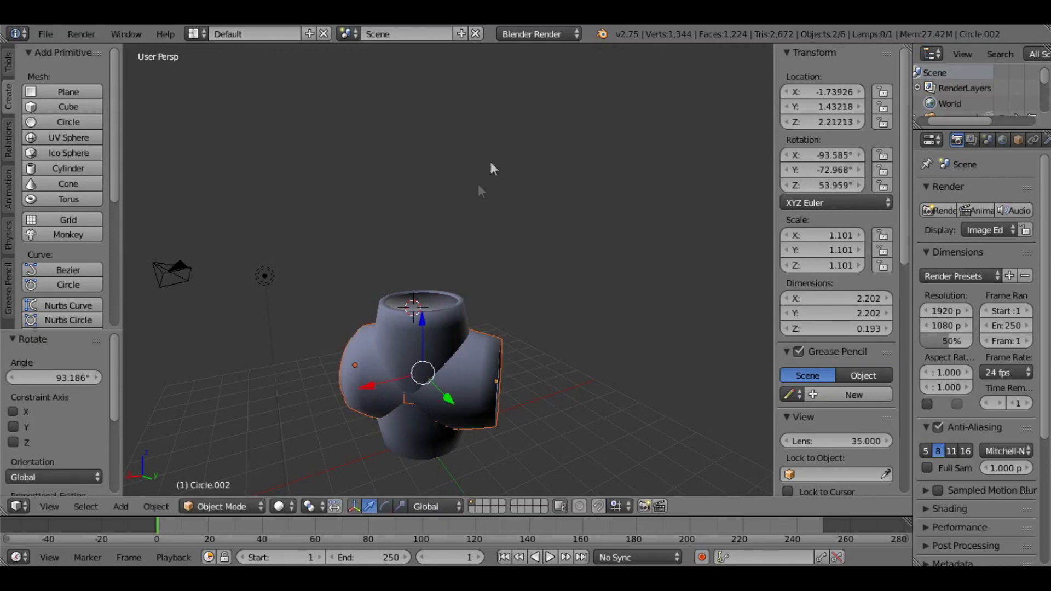
# Move the rotated copy about 3.7 along Y and about 1.05 down in Z, in front of the upright barrel.
pyautogui.moveTo(456, 405); pyautogui.dragTo(510, 408)
pyautogui.moveTo(511, 407); pyautogui.dragTo(555, 327, button='middle')
pyautogui.moveTo(509, 303); pyautogui.dragTo(533, 328)
pyautogui.moveTo(571, 366); pyautogui.dragTo(570, 375)
pyautogui.moveTo(570, 374); pyautogui.dragTo(320, 322, button='middle')
pyautogui.rightClick(452, 327)
pyautogui.hotkey('shift', 'd')
pyautogui.click(455, 327)
pyautogui.moveTo(406, 395); pyautogui.dragTo(463, 385)
pyautogui.moveTo(463, 385); pyautogui.dragTo(537, 346, button='middle')
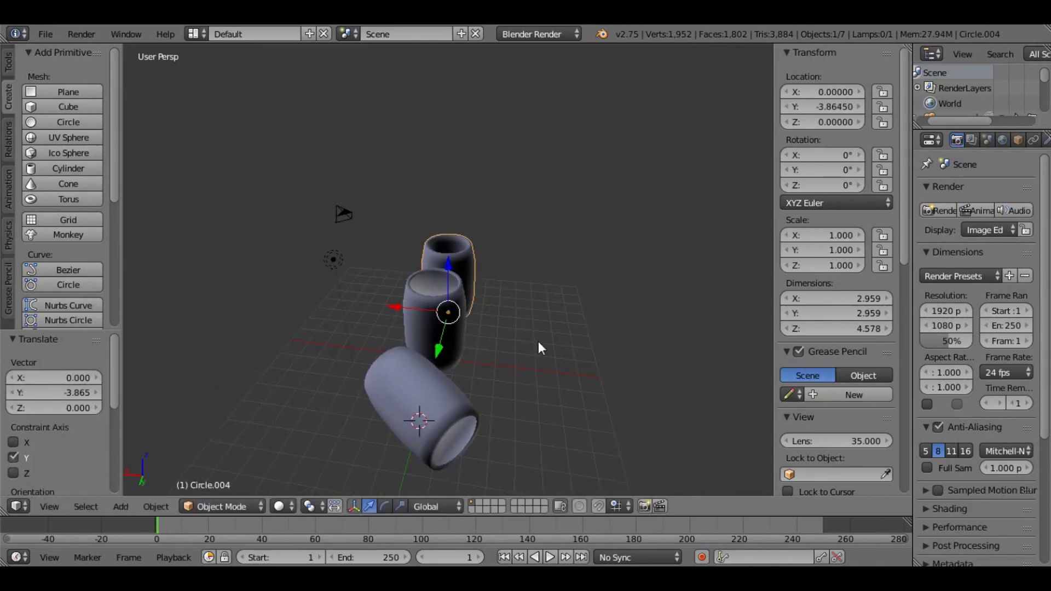
pyautogui.hotkey('shift', 'd')
pyautogui.click(537, 346)
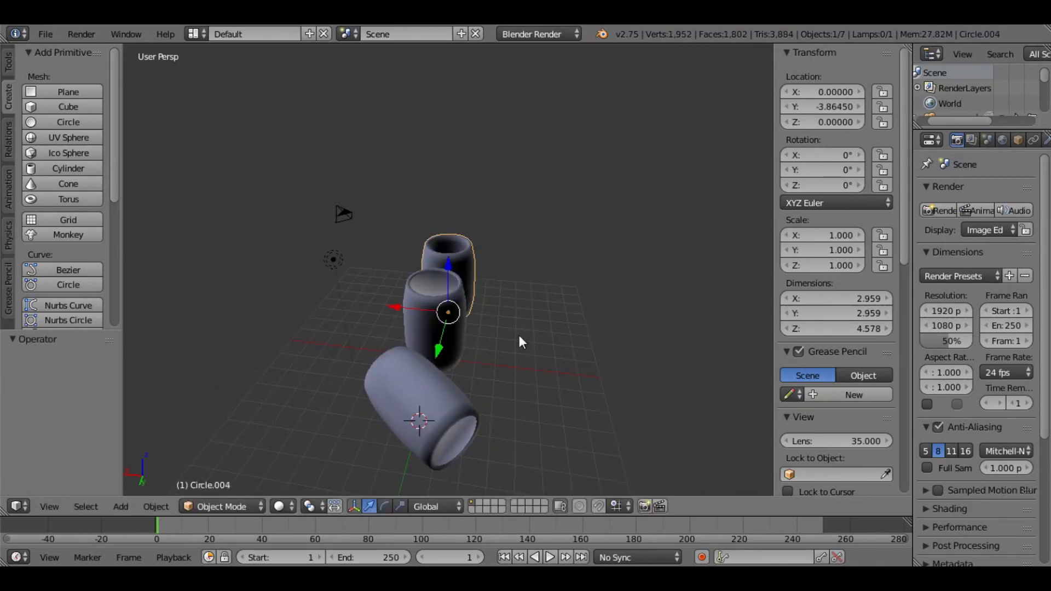
pyautogui.hotkey('ctrl', 'z')
pyautogui.press('x')
pyautogui.click(515, 332)
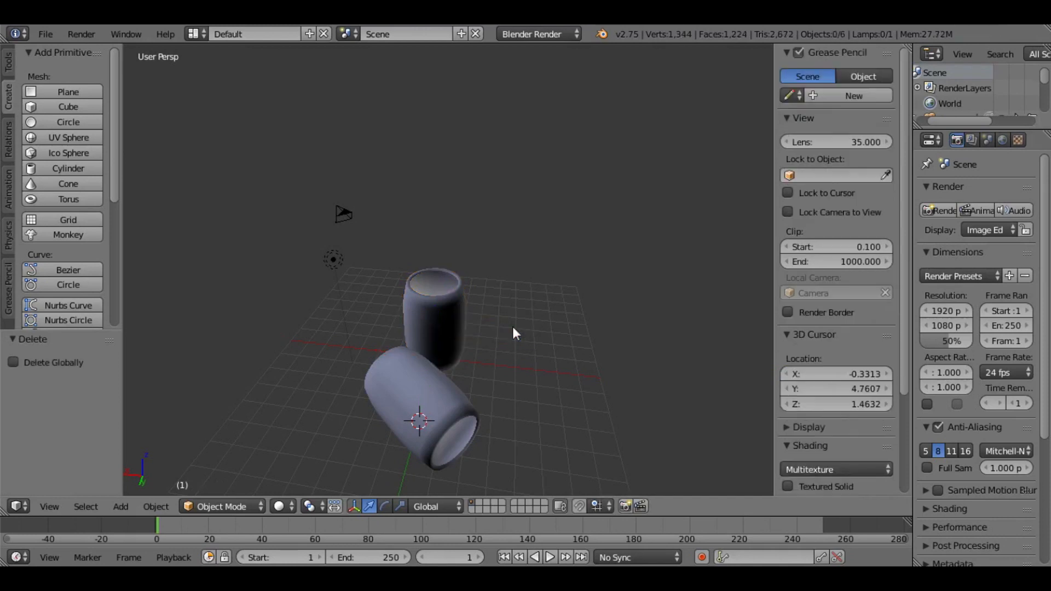
# Duplicate the upright barrel with its lid and shift the copy along X beside the original.
pyautogui.rightClick(429, 305)
pyautogui.hotkey('shift', 'd')
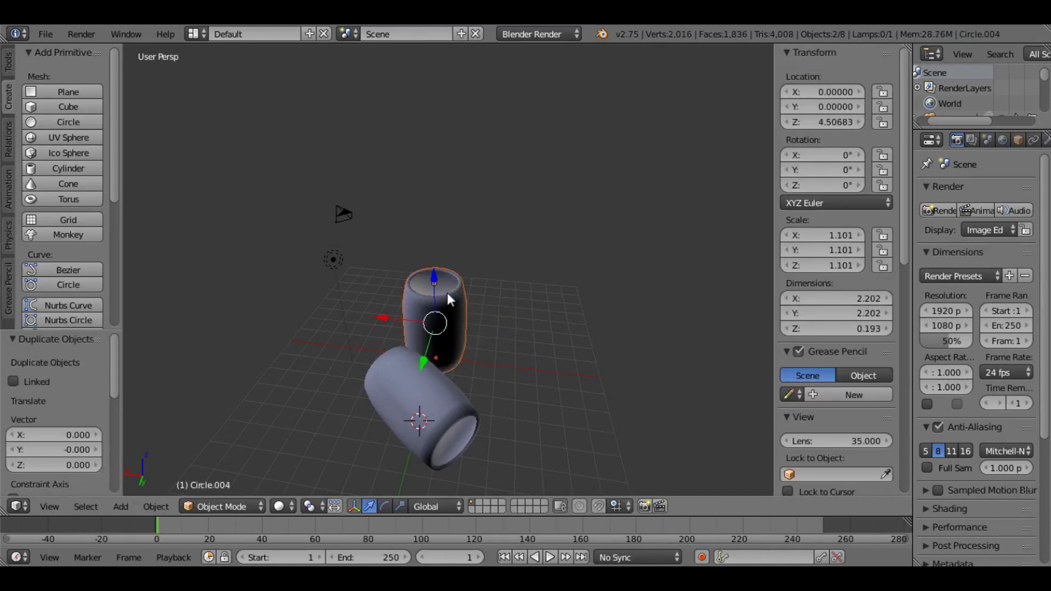
pyautogui.press('x')
pyautogui.click(460, 330)
# Add the original barrel and its lid to the selection, duplicate both barrels, and move the copies about -3 along Y.
pyautogui.keyDown('shift'); pyautogui.rightClick(426, 284); pyautogui.keyUp('shift')
pyautogui.keyDown('shift'); pyautogui.rightClick(428, 278); pyautogui.keyUp('shift')
pyautogui.keyDown('shift'); pyautogui.rightClick(430, 281); pyautogui.keyUp('shift')
pyautogui.hotkey('shift', 'd')
pyautogui.click(497, 304)
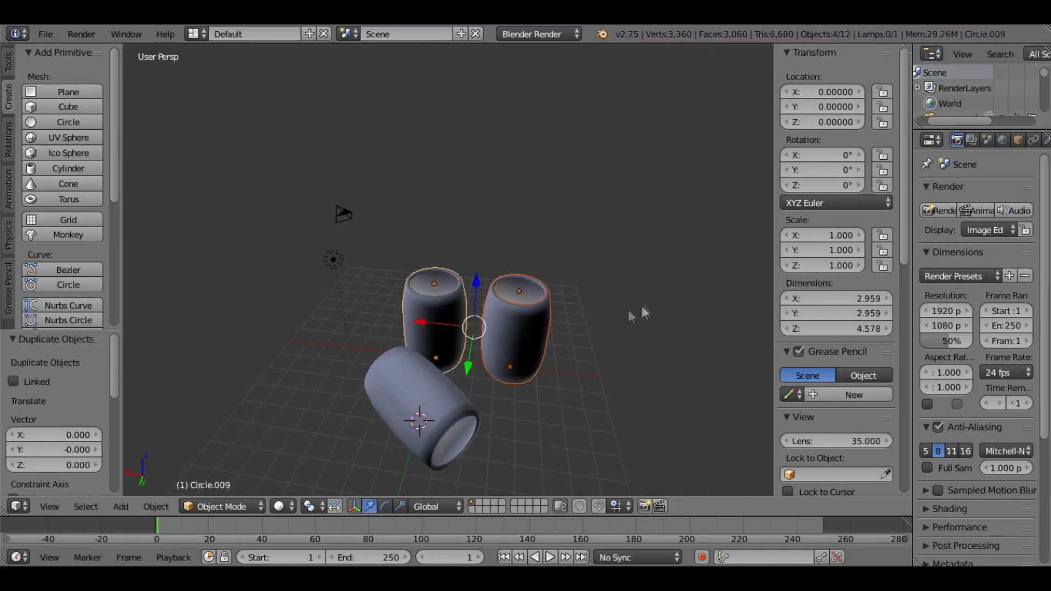
pyautogui.moveTo(600, 311); pyautogui.dragTo(464, 275, button='middle')
pyautogui.moveTo(408, 352); pyautogui.dragTo(480, 354)
pyautogui.click(479, 353)
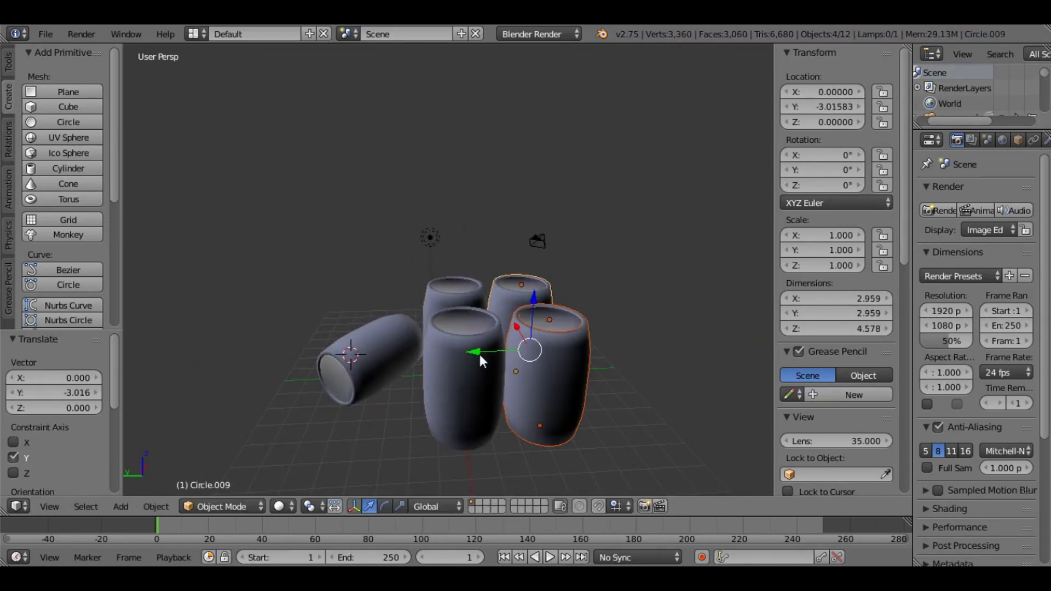
# Duplicate the selected pair of barrels twice more, offsetting each new pair about -3 along Y.
pyautogui.hotkey('shift', 'd')
pyautogui.click(553, 350)
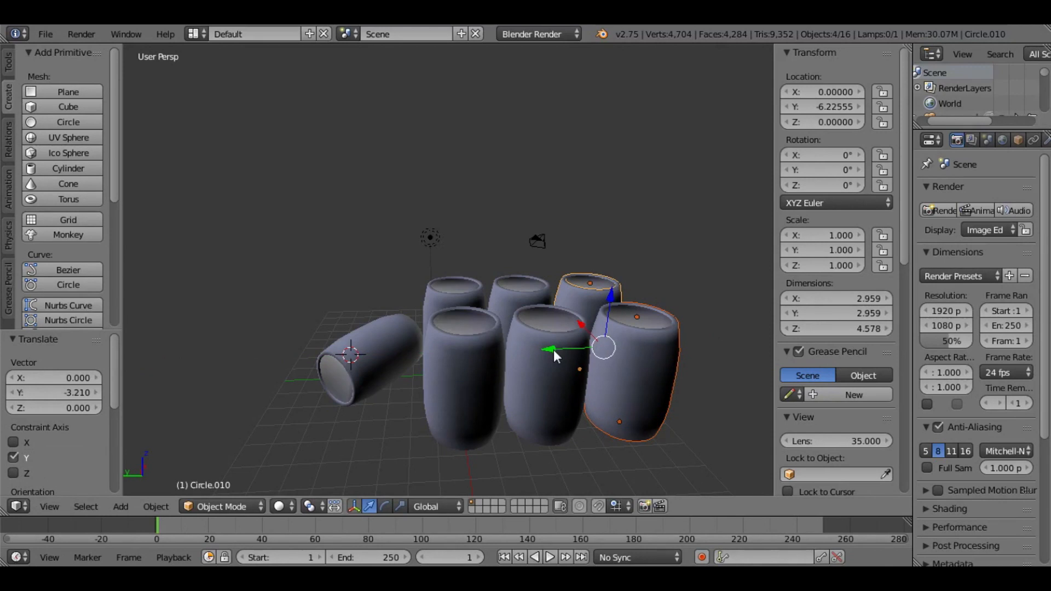
pyautogui.hotkey('shift', 'd')
pyautogui.click(603, 333)
# Box-select the four-barrel row away from the tipped barrel, duplicate it, and move the copy about 13.36 along Y.
pyautogui.moveTo(604, 333); pyautogui.dragTo(521, 283, button='middle')
pyautogui.scroll(-2, 538, 274)
pyautogui.press('a')
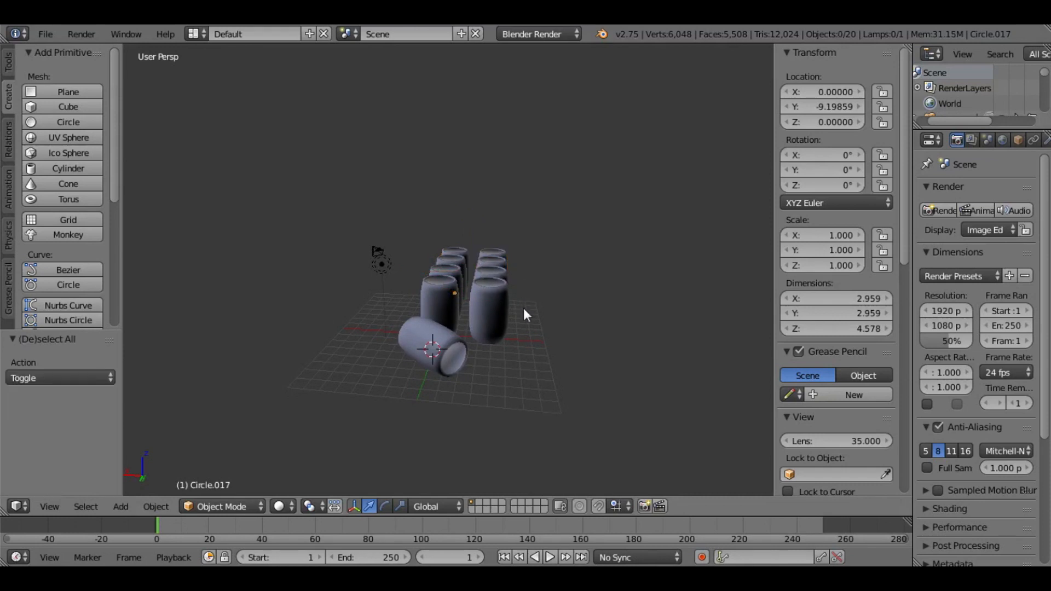
pyautogui.press('b')
pyautogui.moveTo(555, 380); pyautogui.dragTo(475, 205)
pyautogui.hotkey('shift', 'd')
pyautogui.click(502, 258)
pyautogui.moveTo(501, 259); pyautogui.dragTo(461, 272, button='middle')
pyautogui.press('g')
pyautogui.press('y')
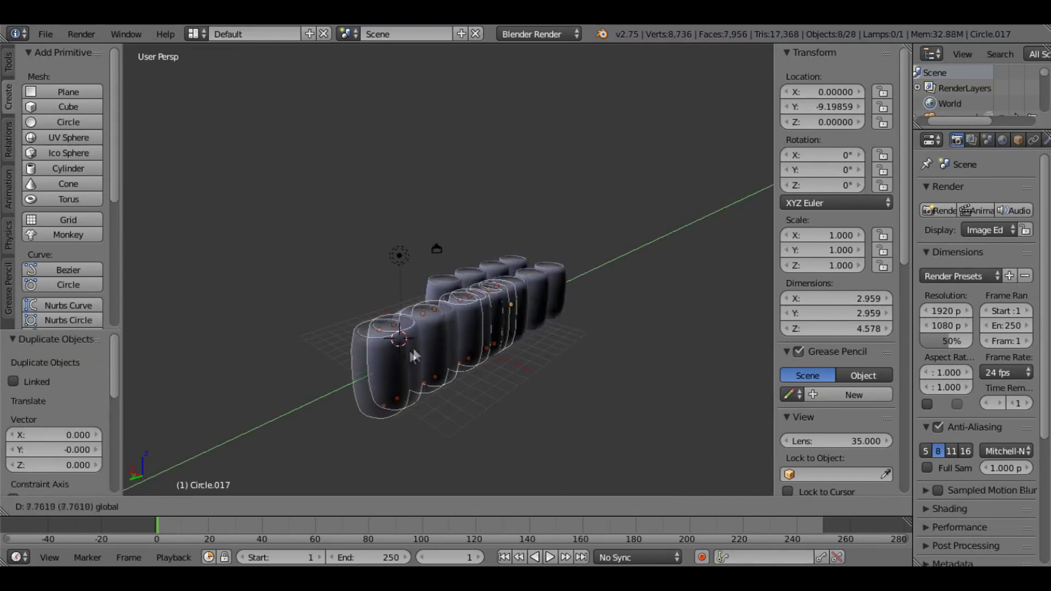
pyautogui.click(338, 363)
# Duplicate the four front barrels, shift the copies along X into a third row, and move them about -12.3 along Y.
pyautogui.moveTo(338, 363); pyautogui.dragTo(489, 322, button='middle')
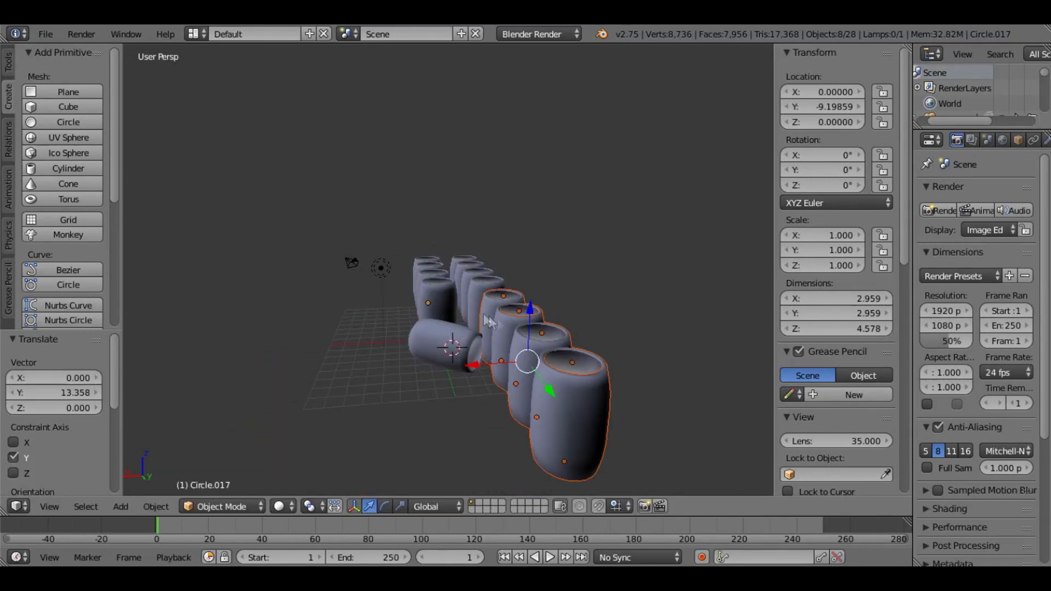
pyautogui.hotkey('shift', 'd')
pyautogui.click(583, 329)
pyautogui.moveTo(608, 323); pyautogui.dragTo(564, 348, button='middle')
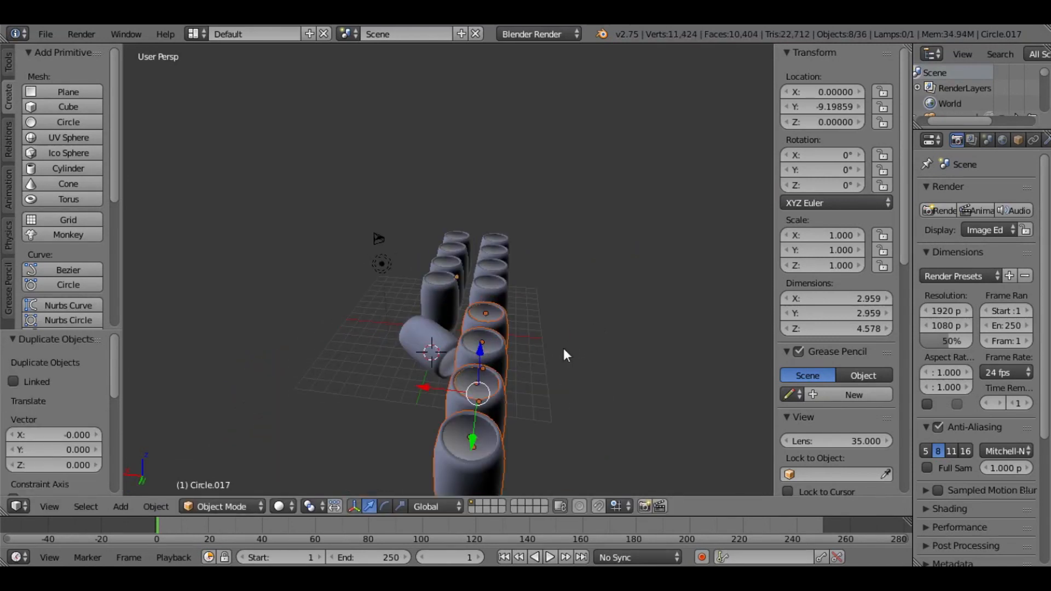
pyautogui.press('g')
pyautogui.press('x')
pyautogui.click(544, 403)
pyautogui.press('g')
pyautogui.press('y')
pyautogui.click(550, 333)
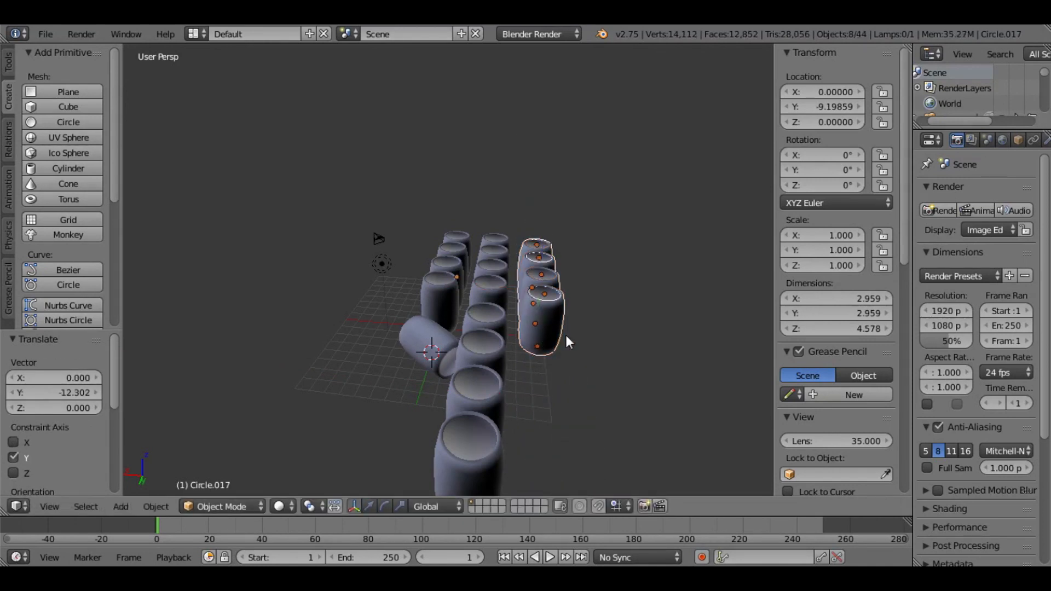
# Duplicate the third row's four barrels in place and move the copies about 12.68 along Y to extend the row.
pyautogui.hotkey('shift', 'd')
pyautogui.rightClick(538, 325)
pyautogui.press('g')
pyautogui.press('y')
pyautogui.click(553, 447)
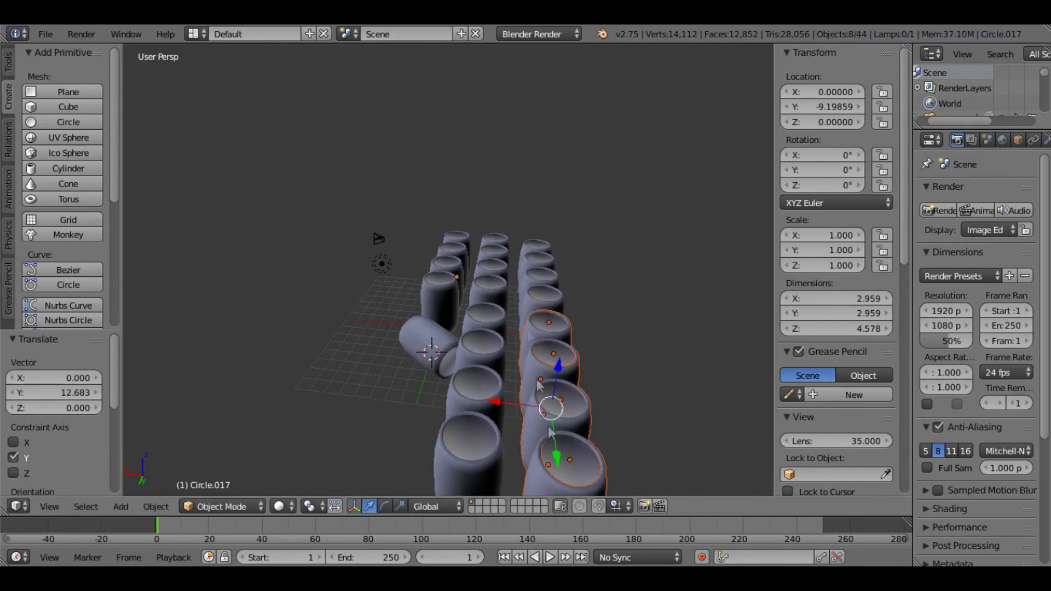
# Select the body of the barrel lying on its side.
pyautogui.moveTo(553, 448); pyautogui.dragTo(549, 267, button='middle')
pyautogui.scroll(5, 549, 268)
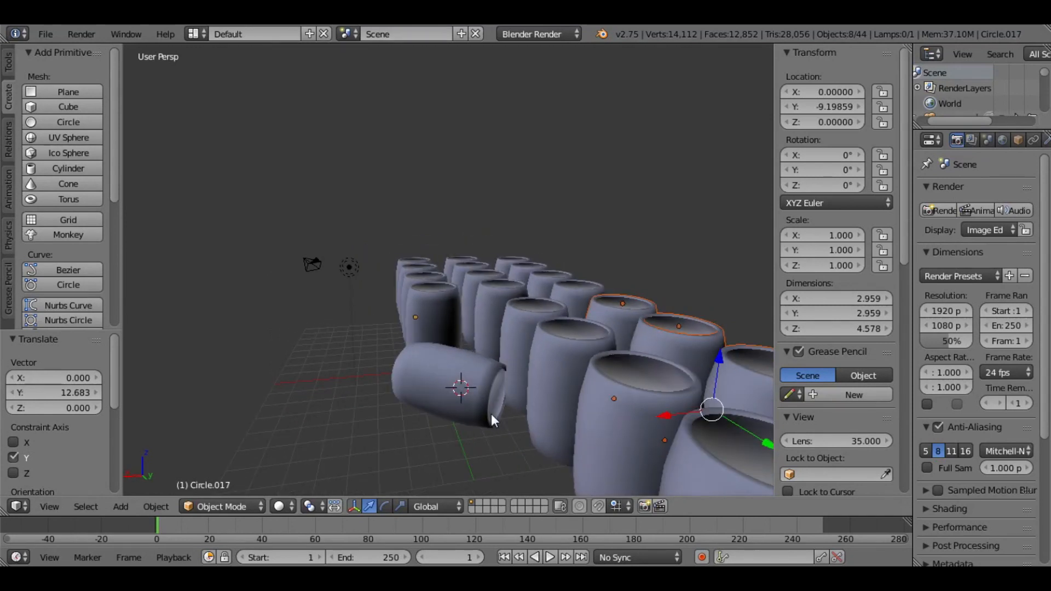
pyautogui.rightClick(487, 396)
pyautogui.click(359, 366)
pyautogui.moveTo(346, 372); pyautogui.dragTo(345, 372)
pyautogui.moveTo(338, 373); pyautogui.dragTo(314, 374)
pyautogui.hotkey('ctrl', 'z')
# Add the tipped barrel's lid to the selection, move body and lid about 0.84 along X, and deselect everything.
pyautogui.keyDown('shift'); pyautogui.rightClick(494, 405); pyautogui.keyUp('shift')
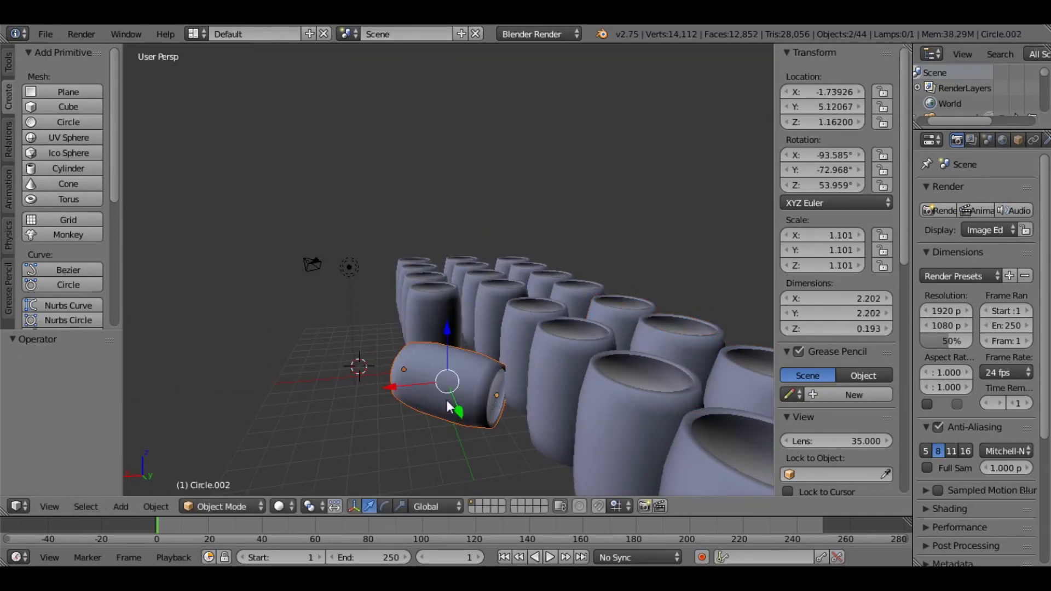
pyautogui.moveTo(396, 389); pyautogui.dragTo(378, 390)
pyautogui.press('a')
pyautogui.scroll(-5, 453, 273)
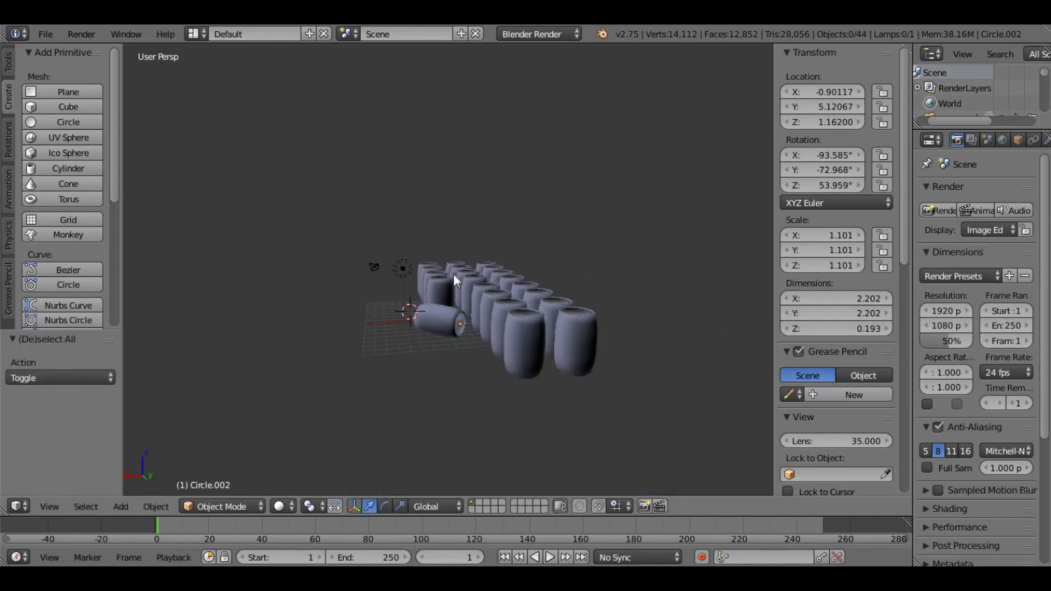
# Add a floor plane, scale it up about 27 times, lower it 2.35 along Z beneath the barrels, and deselect it.
pyautogui.moveTo(572, 275); pyautogui.dragTo(537, 295, button='middle')
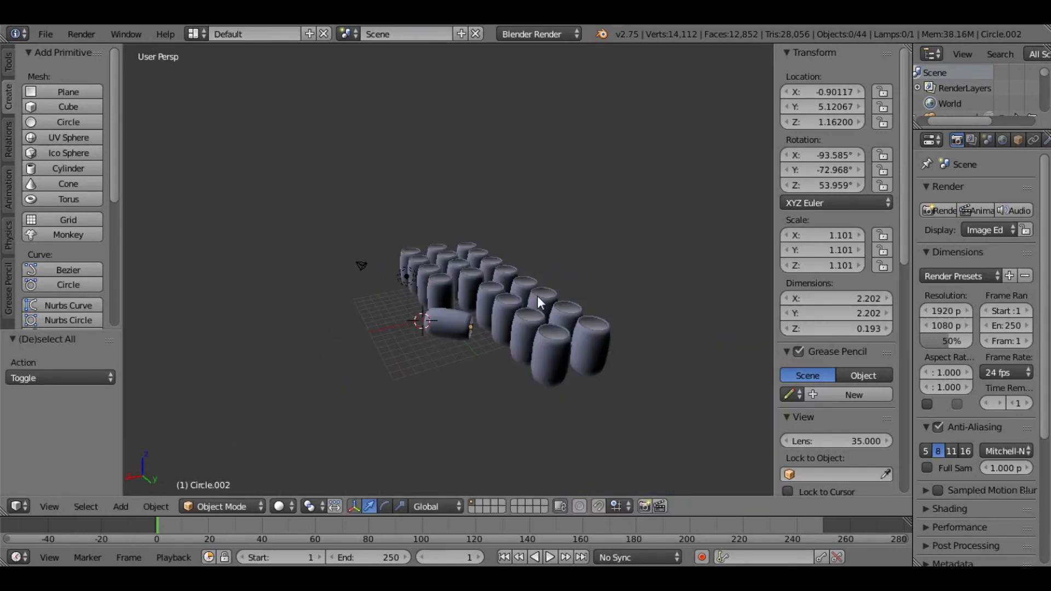
pyautogui.scroll(3, 536, 295)
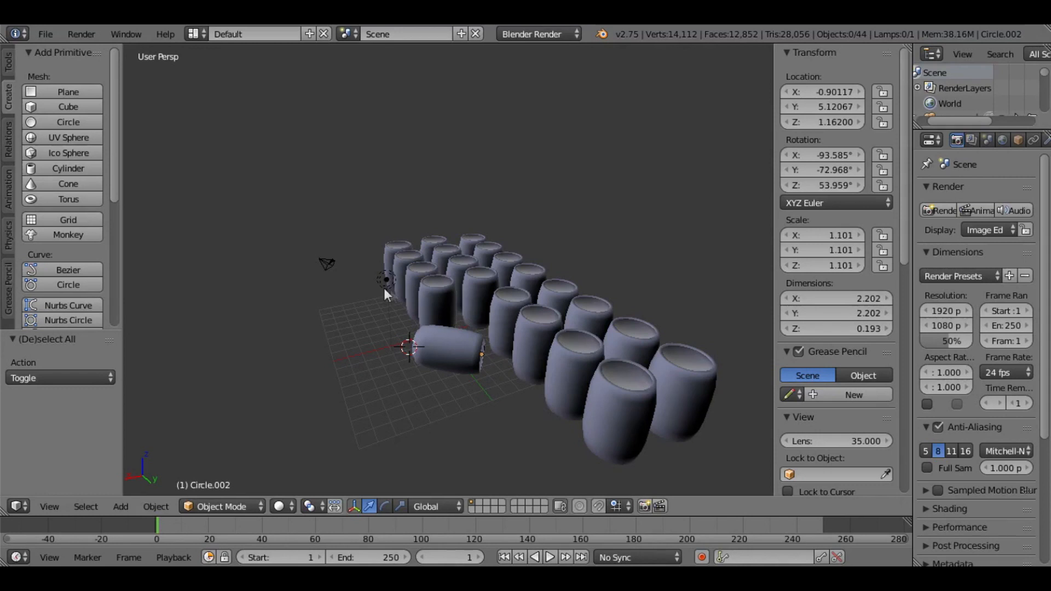
pyautogui.click(30, 92)
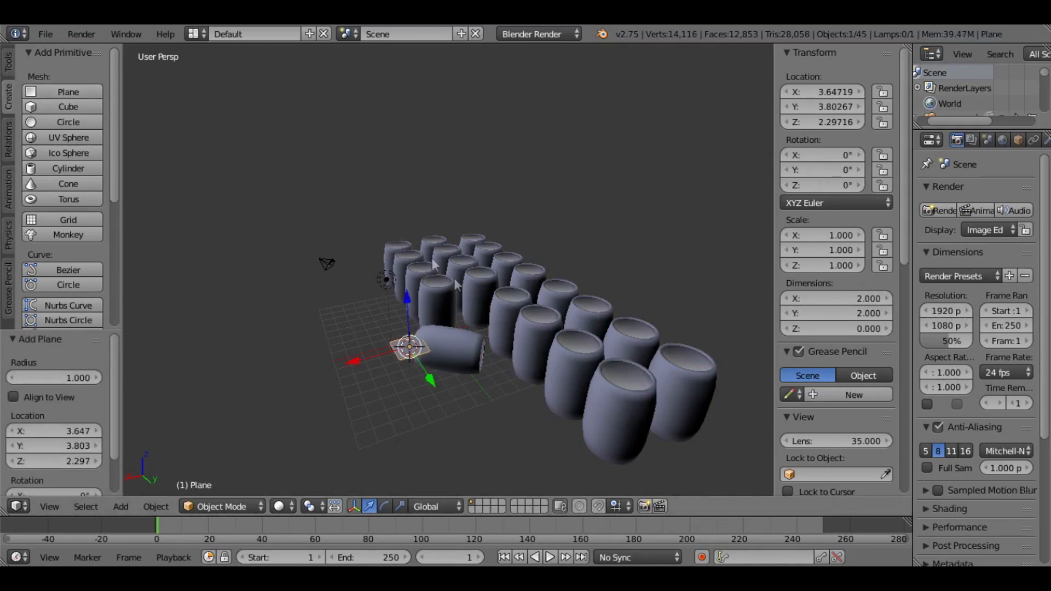
pyautogui.press('s')
pyautogui.click(579, 487)
pyautogui.moveTo(579, 487); pyautogui.dragTo(441, 336, button='middle')
pyautogui.moveTo(425, 249); pyautogui.dragTo(430, 275)
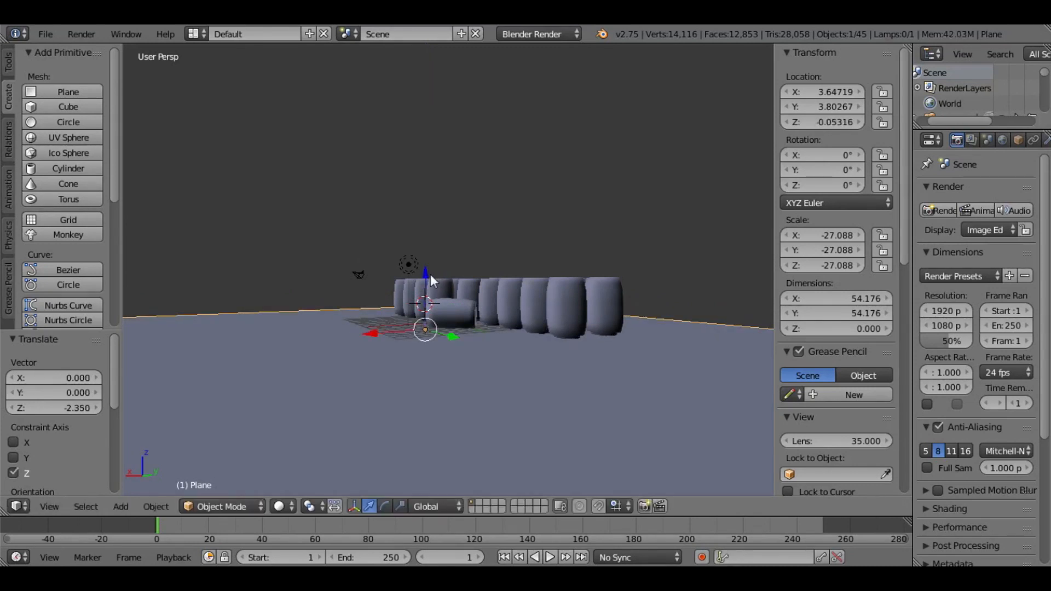
pyautogui.press('a')
# Save the scene over the existing file.
pyautogui.moveTo(431, 274); pyautogui.dragTo(396, 372, button='middle')
pyautogui.hotkey('ctrl', 's')
pyautogui.click(481, 323)
# Preview the barrels and floor in Rendered viewport shading, and return to Solid shading.
pyautogui.scroll(3, 448, 310)
pyautogui.moveTo(447, 309); pyautogui.dragTo(349, 460, button='middle')
pyautogui.click(279, 506)
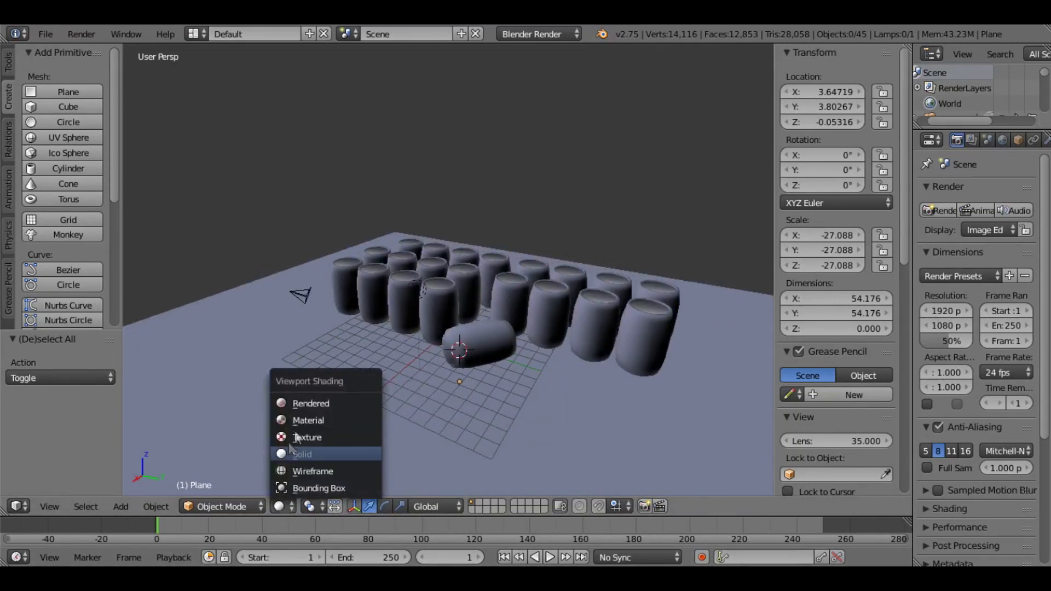
pyautogui.click(308, 399)
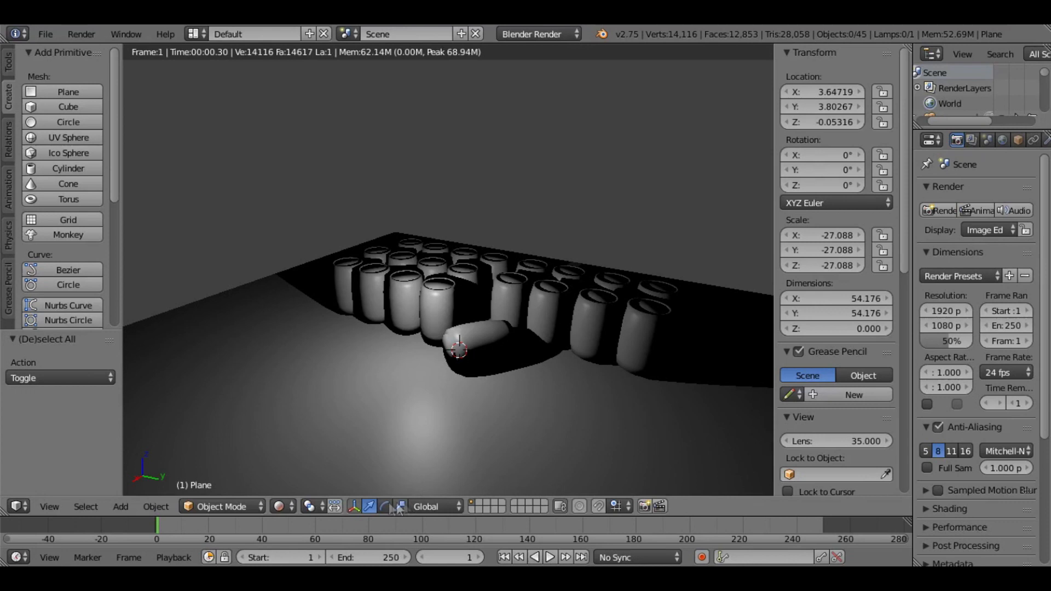
pyautogui.click(278, 506)
pyautogui.click(293, 453)
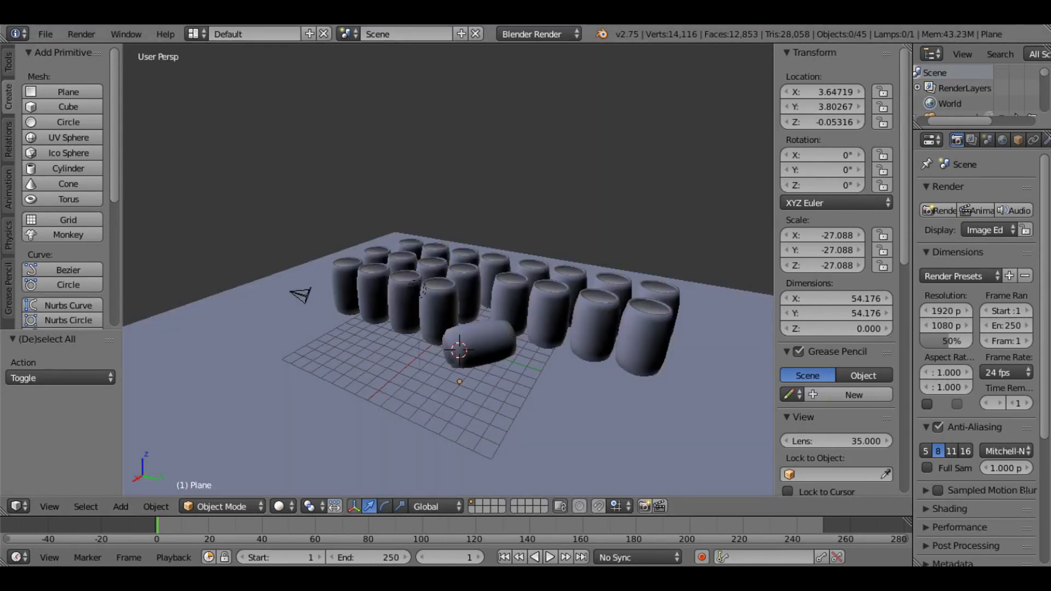
# Duplicate the lamp and move the copy about 6.68 up along Z and about -16.54 along X.
pyautogui.moveTo(481, 312); pyautogui.dragTo(441, 288, button='middle')
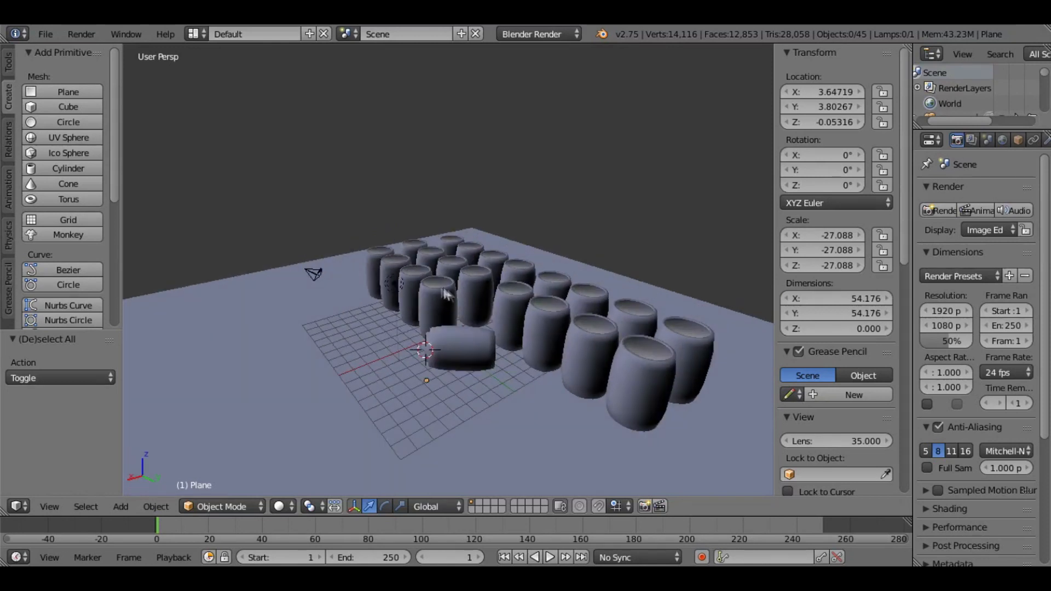
pyautogui.rightClick(400, 286)
pyautogui.hotkey('shift', 'd')
pyautogui.click(480, 270)
pyautogui.moveTo(391, 229); pyautogui.dragTo(380, 128)
pyautogui.moveTo(340, 181); pyautogui.dragTo(526, 164)
# Change the duplicated lamp to an Area light and darken its colour from white to light grey.
pyautogui.click(1046, 141)
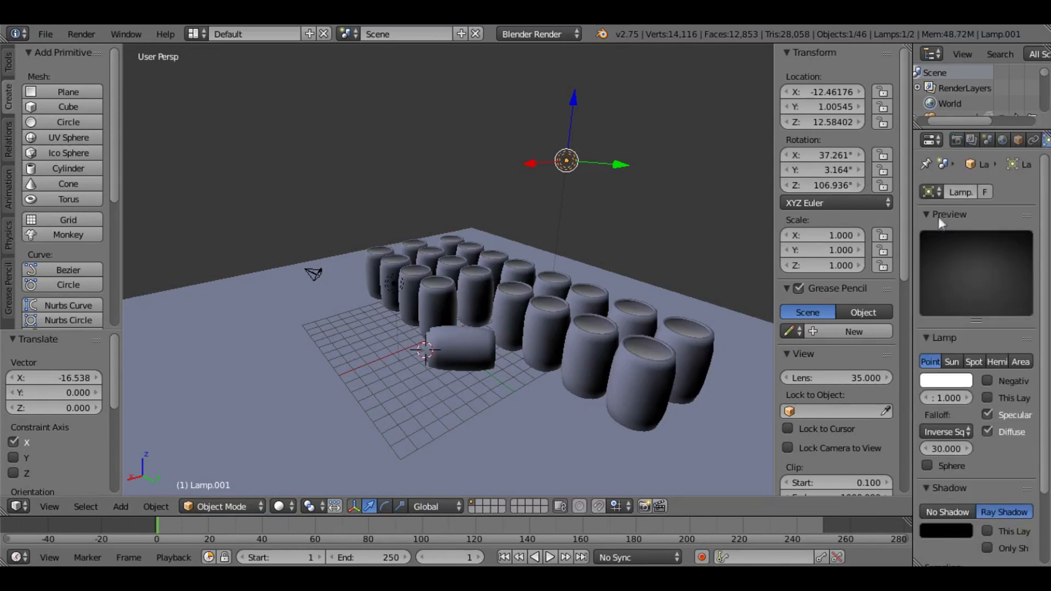
pyautogui.moveTo(911, 234); pyautogui.dragTo(802, 234)
pyautogui.click(1009, 361)
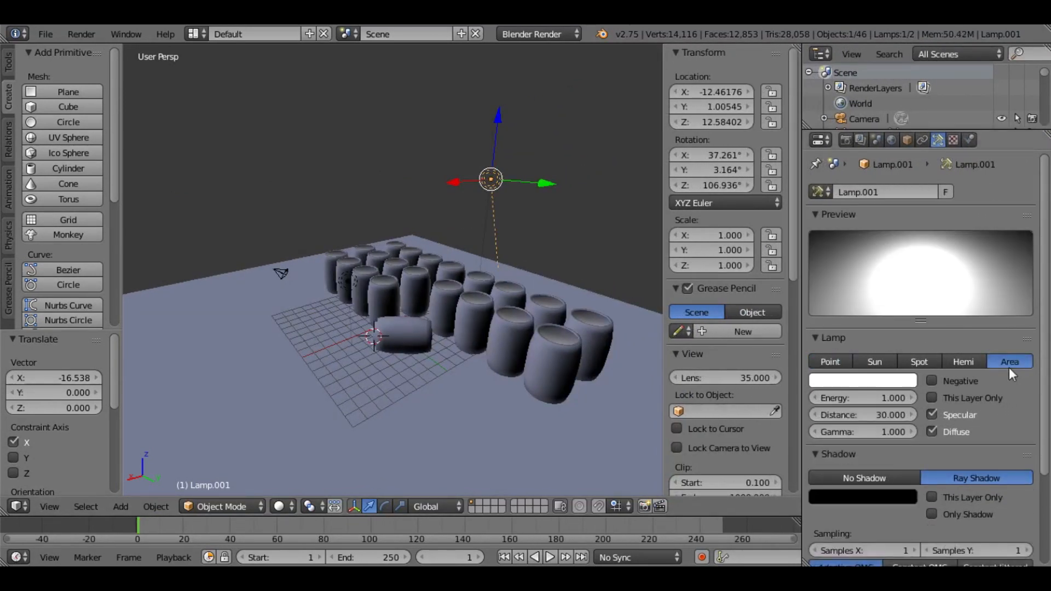
pyautogui.click(908, 381)
pyautogui.moveTo(904, 201); pyautogui.dragTo(904, 247)
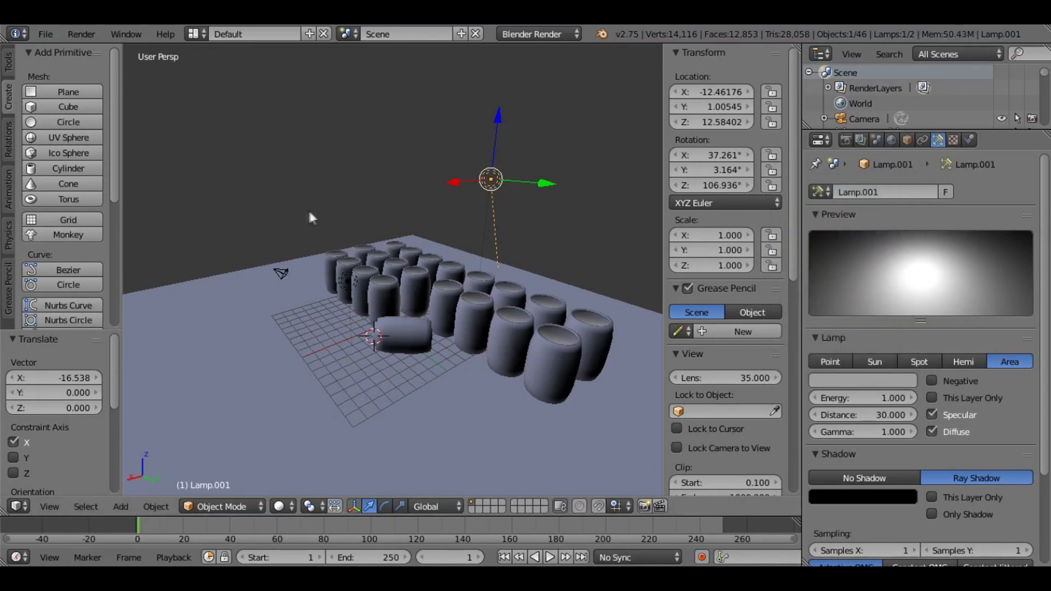
# Select the original point lamp and darken its light colour to grey, RGB about 0.342.
pyautogui.rightClick(348, 282)
pyautogui.rightClick(347, 281)
pyautogui.click(887, 382)
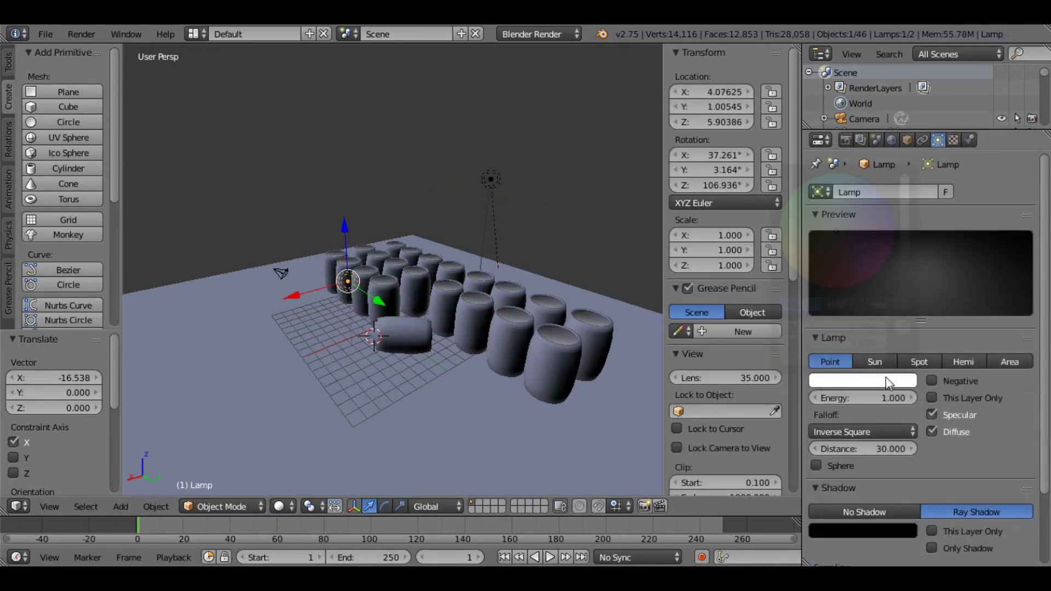
pyautogui.moveTo(904, 197)
pyautogui.mouseDown()
pyautogui.moveTo(904, 235)
pyautogui.moveTo(904, 218)
pyautogui.mouseUp()
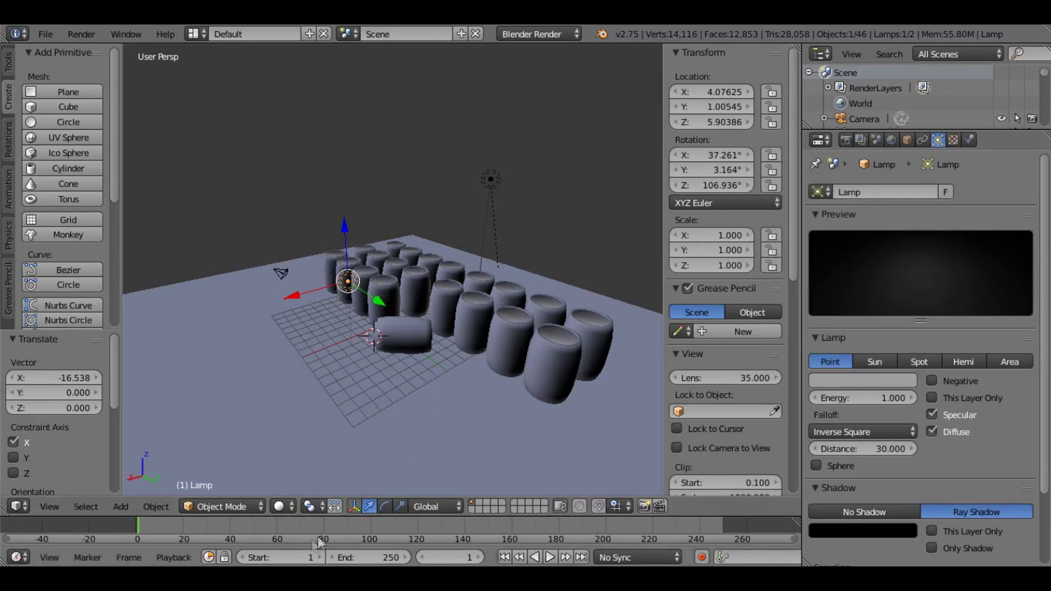
# Check the two-lamp lighting in Rendered viewport shading and switch back to Solid.
pyautogui.click(281, 507)
pyautogui.click(331, 401)
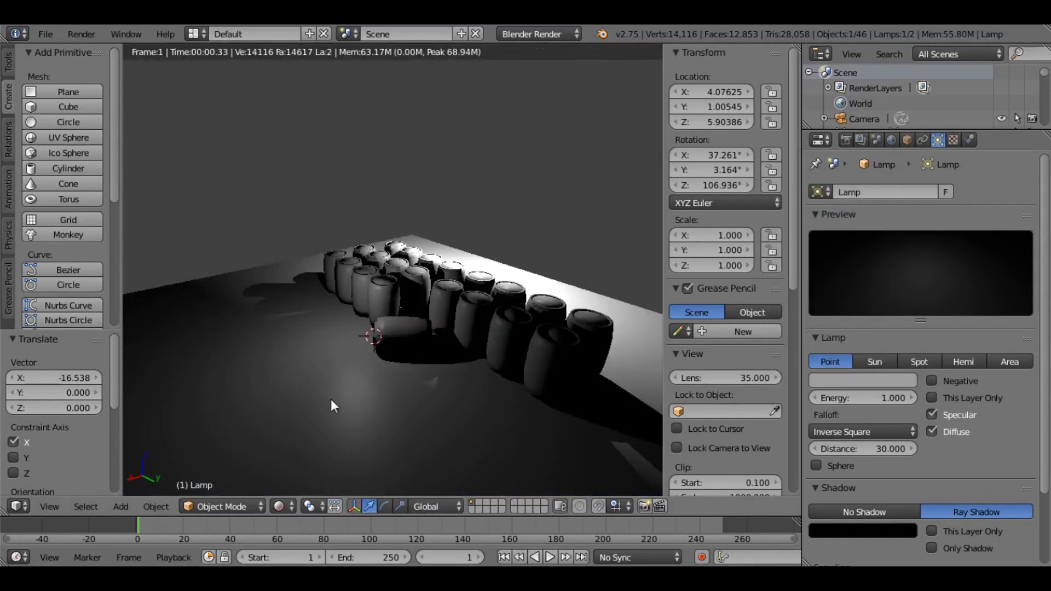
pyautogui.click(282, 507)
pyautogui.click(316, 456)
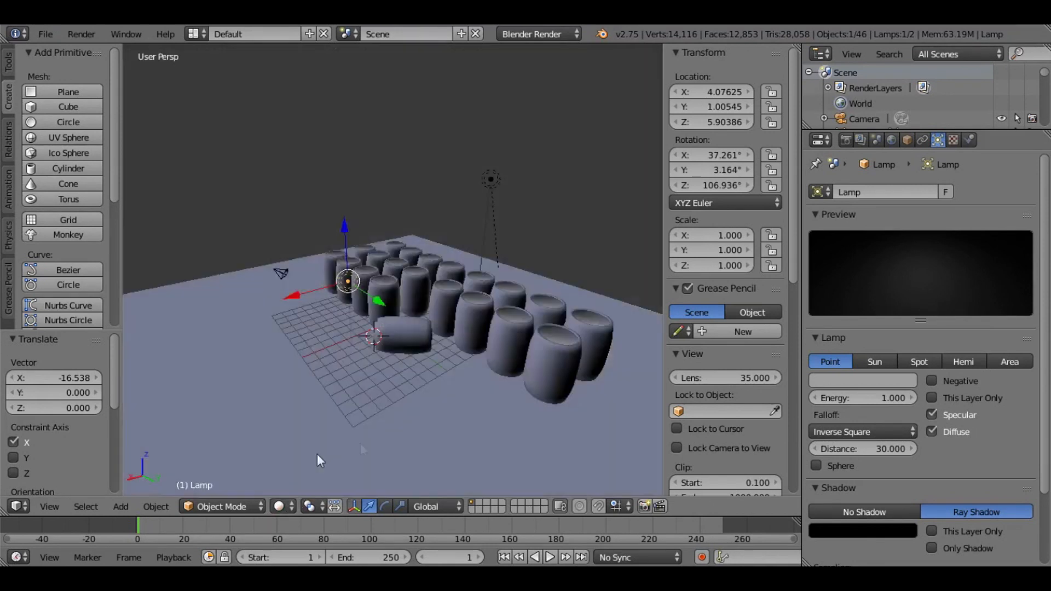
# Duplicate the original point lamp and move the copy about 10.22 along Y and about -11.27 along X.
pyautogui.hotkey('shift', 'd')
pyautogui.rightClick(455, 372)
pyautogui.moveTo(381, 301); pyautogui.dragTo(547, 350)
# Set the new point lamp's colour to orange, about R 0.497, G 0.082, B 0.
pyautogui.click(871, 379)
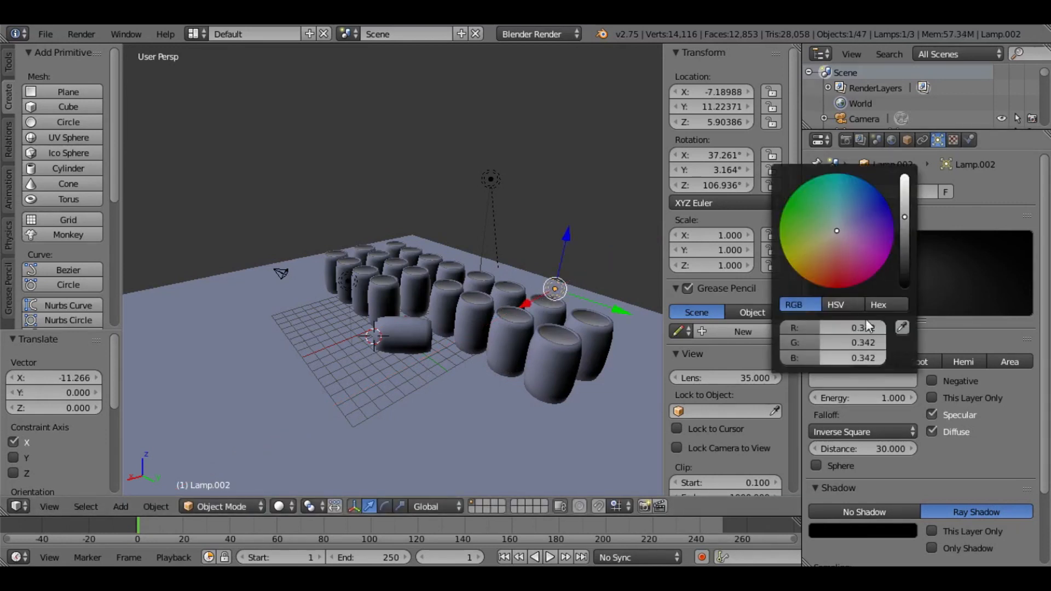
pyautogui.moveTo(904, 217); pyautogui.dragTo(904, 188)
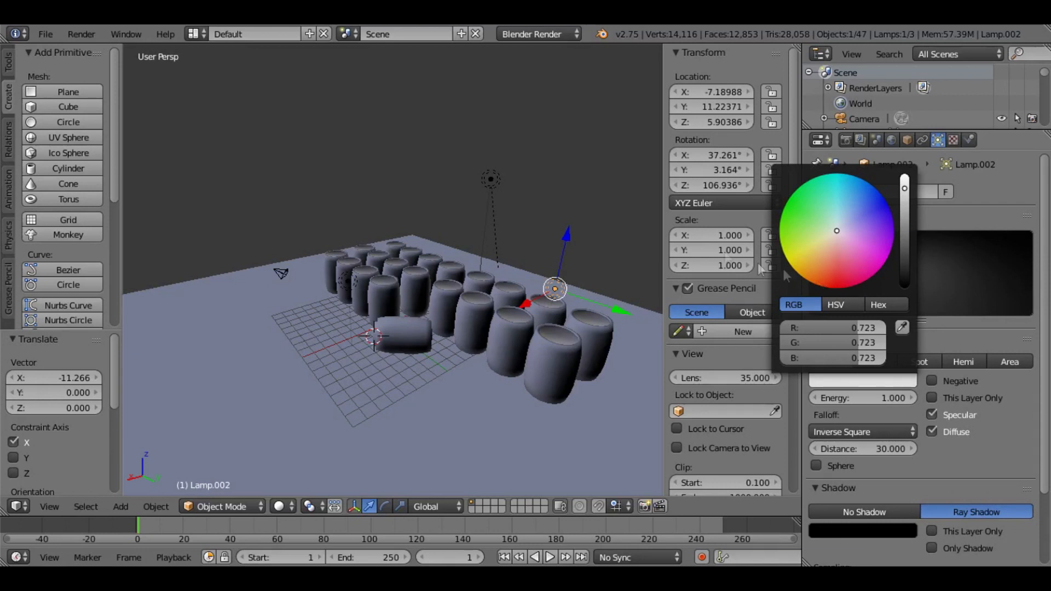
pyautogui.click(585, 180)
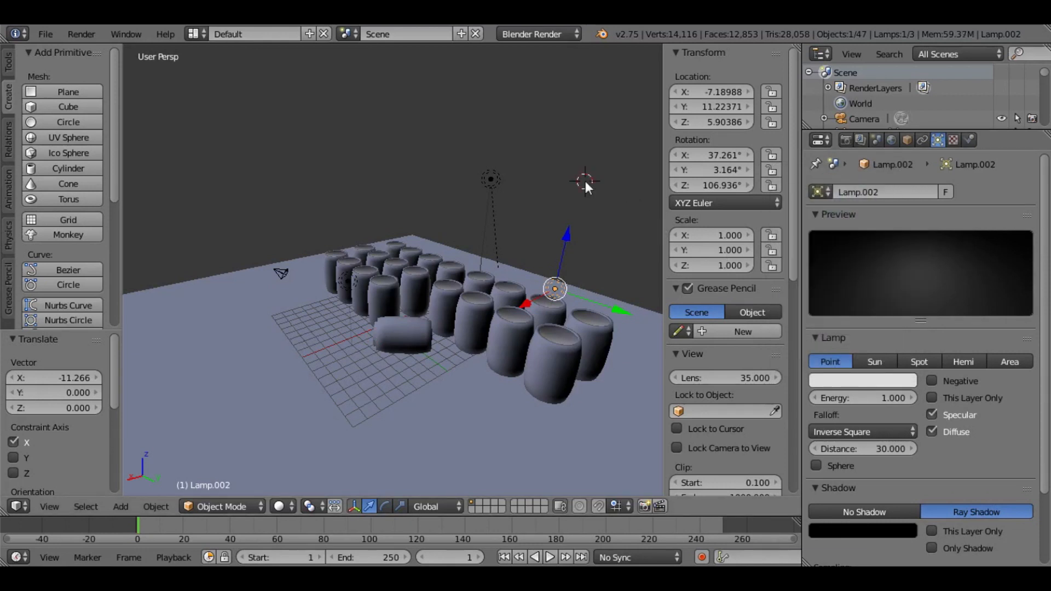
pyautogui.click(862, 380)
pyautogui.moveTo(829, 255)
pyautogui.mouseDown()
pyautogui.moveTo(807, 280)
pyautogui.moveTo(798, 274)
pyautogui.moveTo(810, 283)
pyautogui.mouseUp()
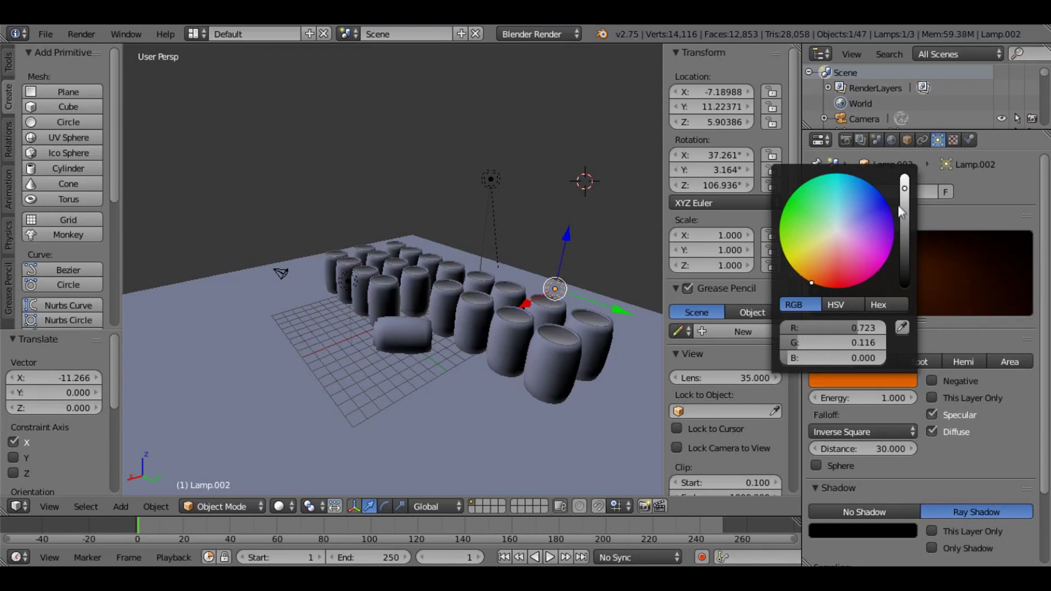
pyautogui.moveTo(904, 188); pyautogui.dragTo(904, 181)
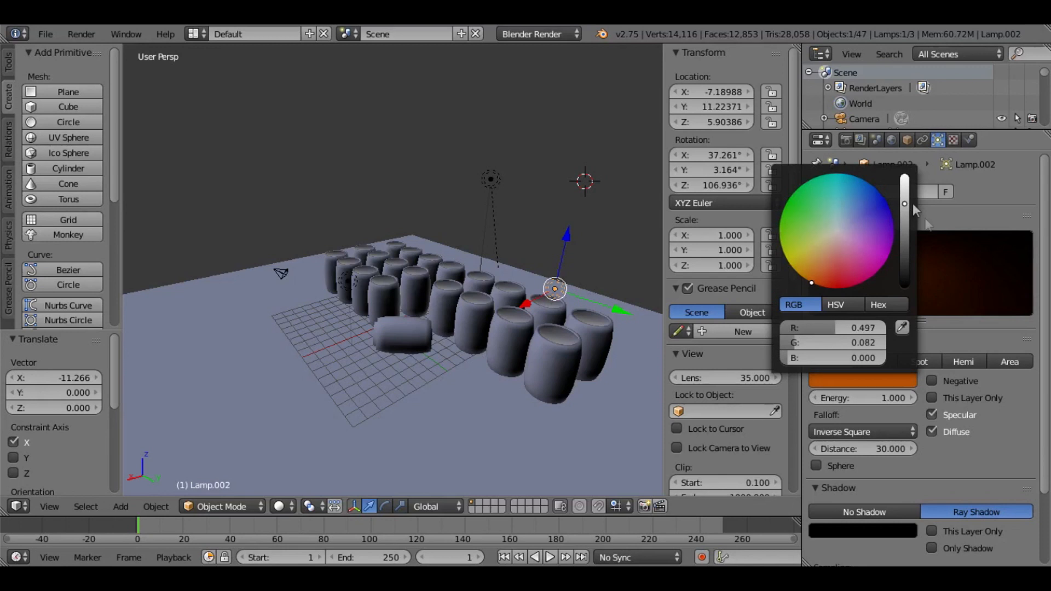
# Change the orange lamp to an Area light and darken its colour to about R 0.267, G 0.047, B 0.
pyautogui.click(1009, 362)
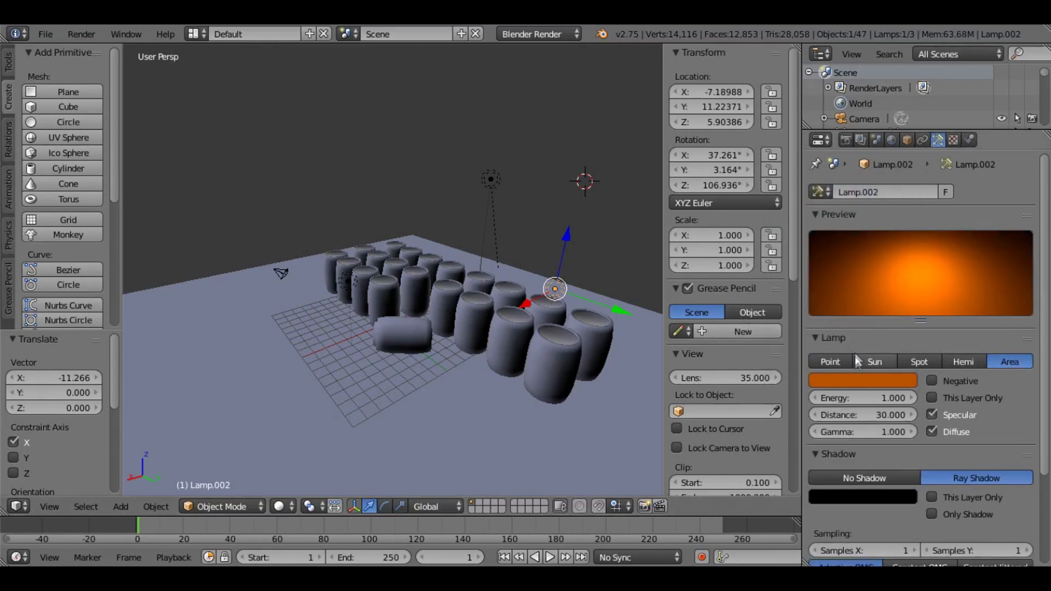
pyautogui.click(879, 380)
pyautogui.moveTo(904, 206); pyautogui.dragTo(904, 230)
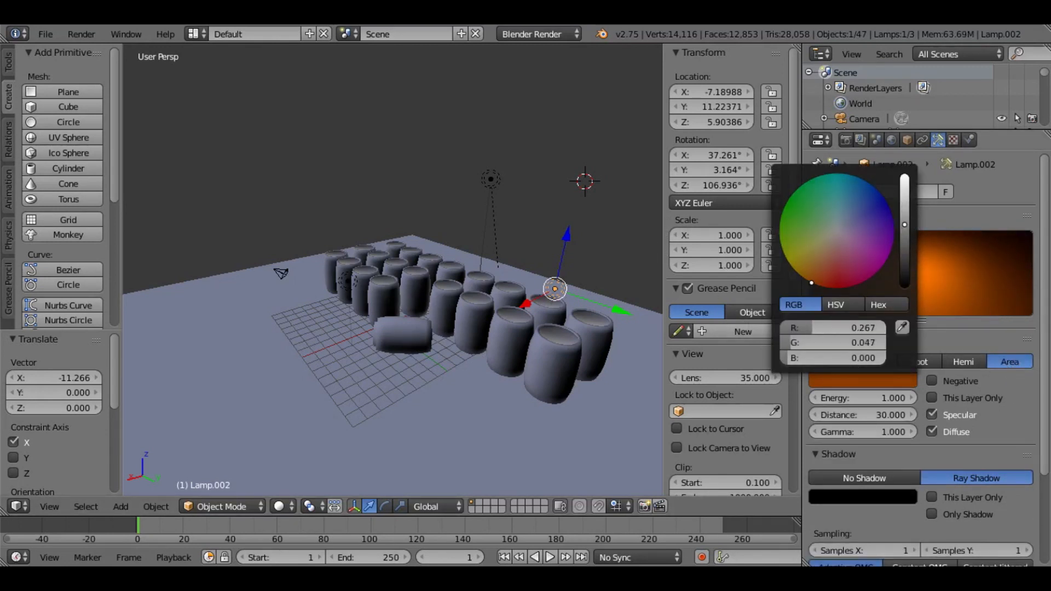
# Show the viewport in Rendered shading and examine the three-lamp lighting on the barrels from another angle.
pyautogui.click(281, 507)
pyautogui.click(307, 403)
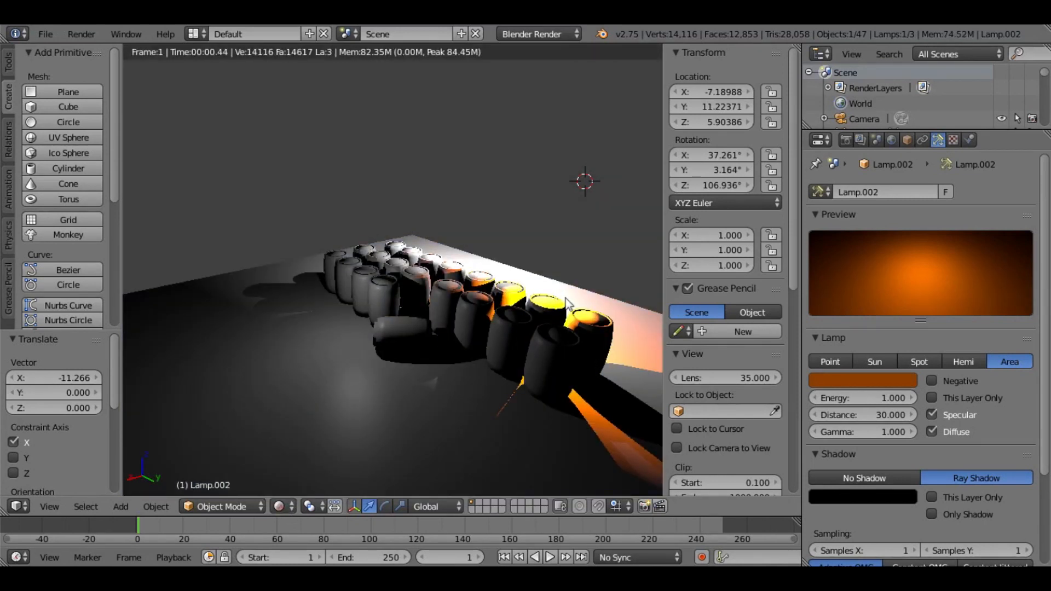
pyautogui.scroll(5, 463, 294)
pyautogui.moveTo(466, 310); pyautogui.dragTo(567, 329, button='middle')
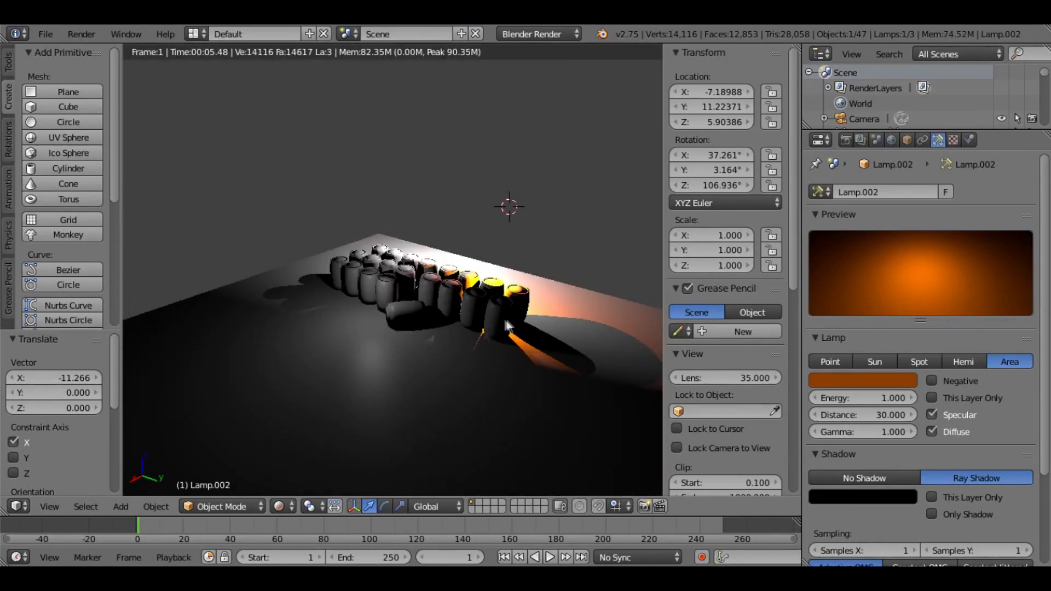